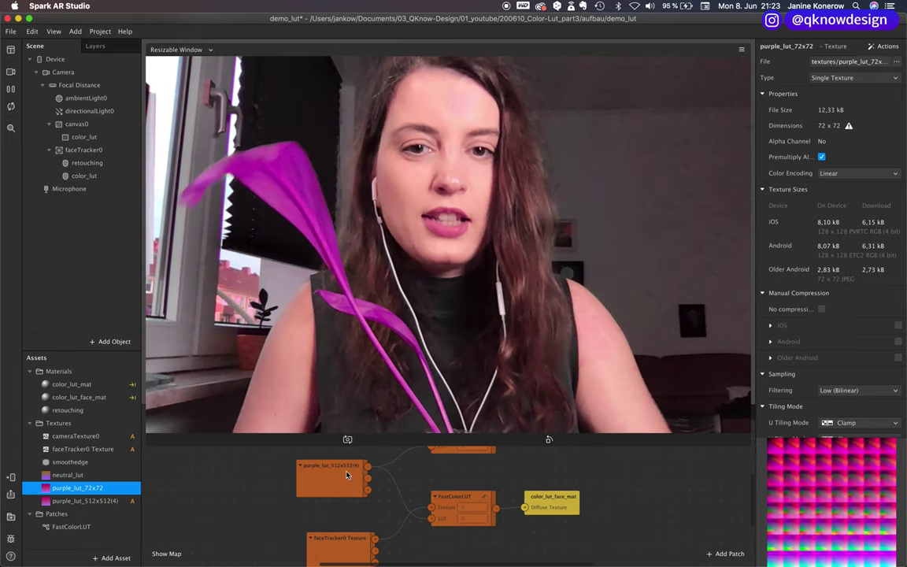
Delete the purple_lut_512x512(4) texture node, then undo the deletion.
left_click(342, 470)
key("BackSpace")
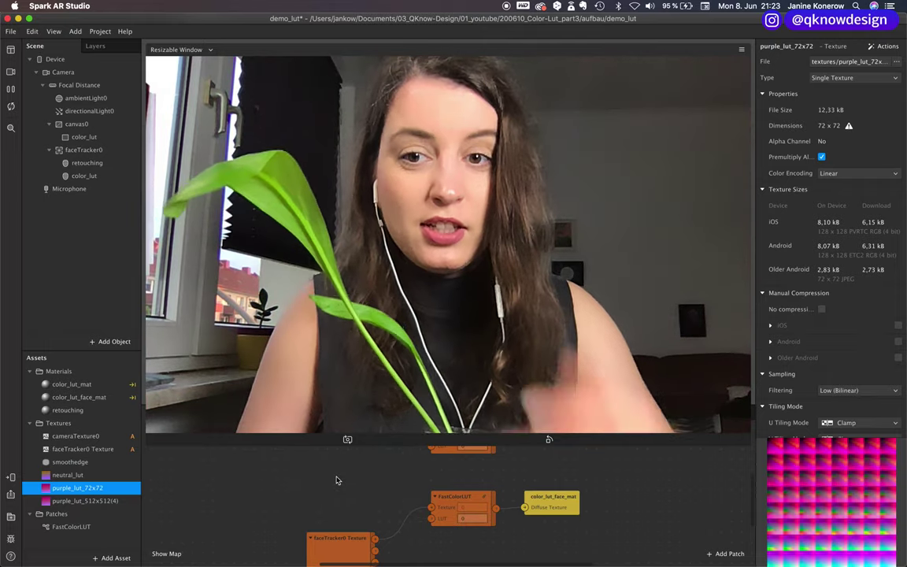
key("super+z")
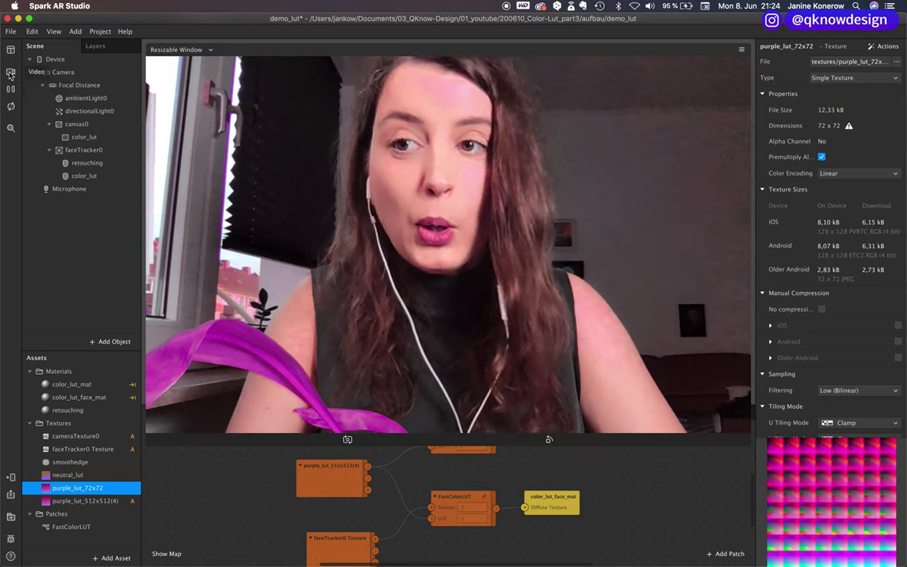
Switch the preview to the park simulation video, compare with Photoshop, then maximise Spark AR.
left_click(10, 71)
left_click(70, 187)
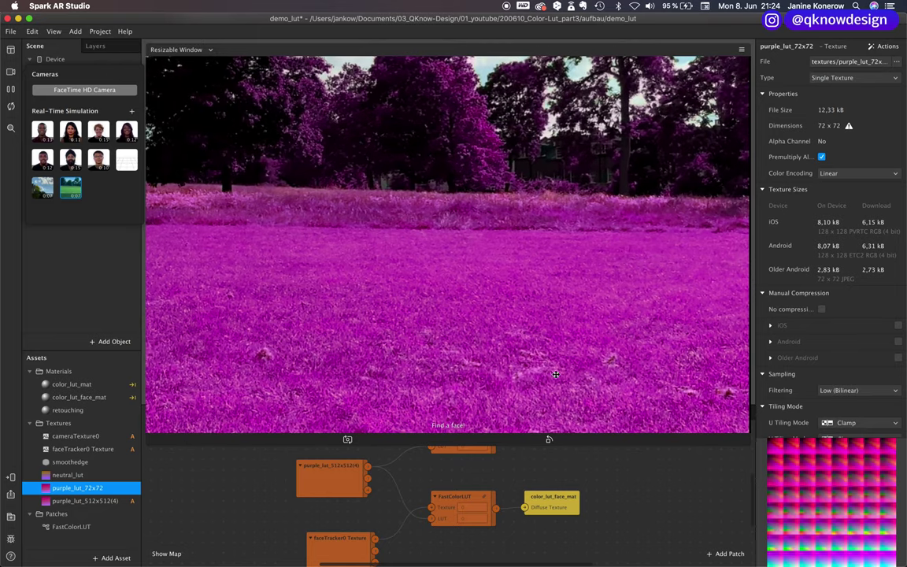
left_click_drag(753, 27, 364, 66)
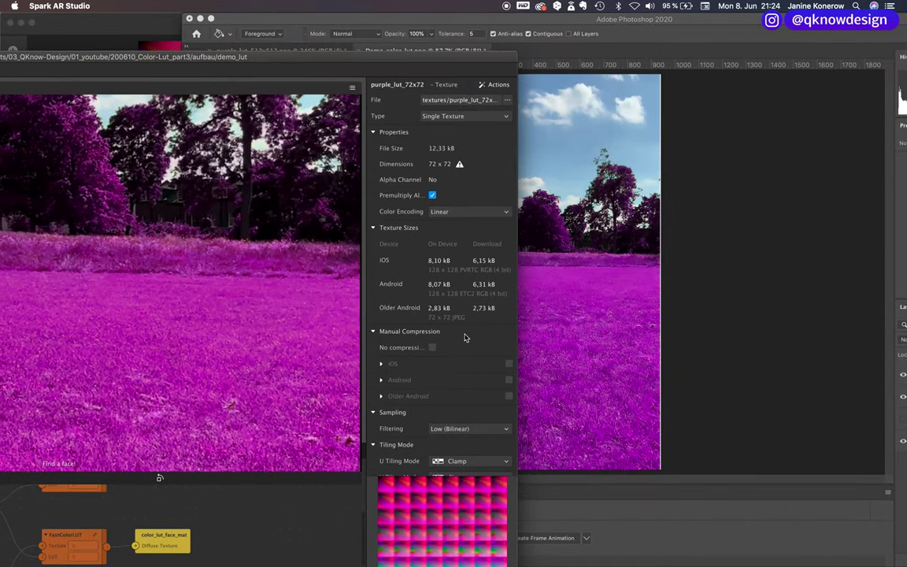
double_click(330, 58)
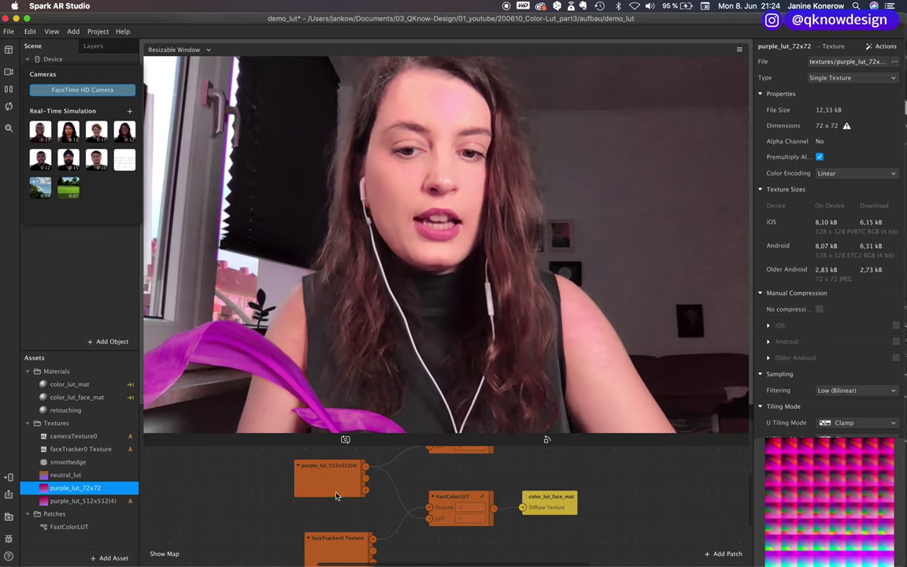
Swap the 512 LUT node for purple_lut_72x72 on the lower FastColorLUT's LUT input, then undo.
left_click(335, 488)
key("Delete")
left_click(86, 501)
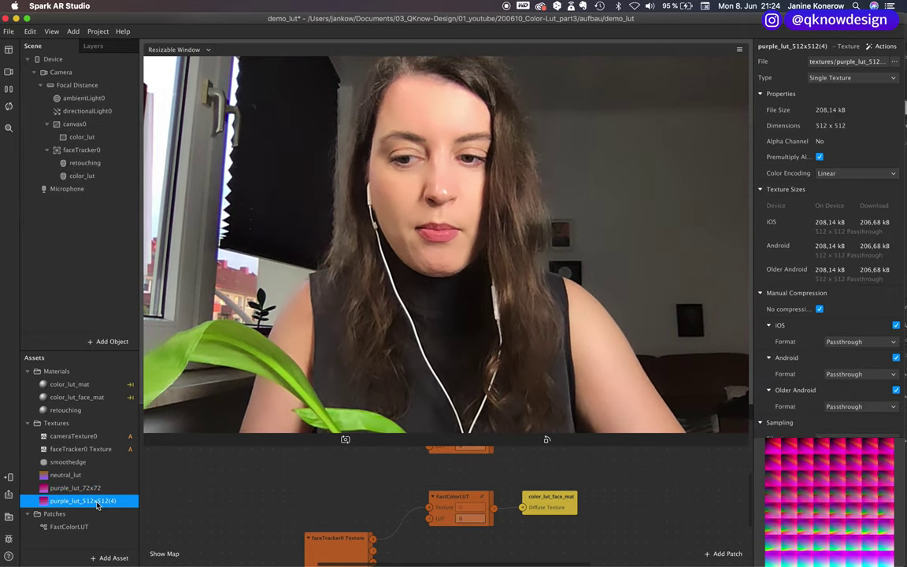
left_click(82, 488)
left_click_drag(82, 488, 302, 494)
scroll(338, 504, "up", 2)
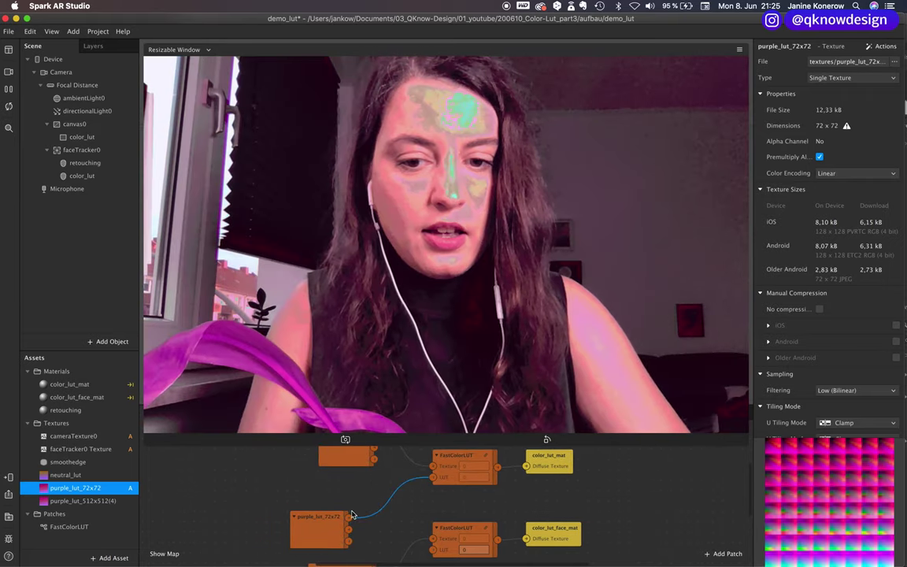
left_click_drag(348, 517, 434, 551)
key("super+z")
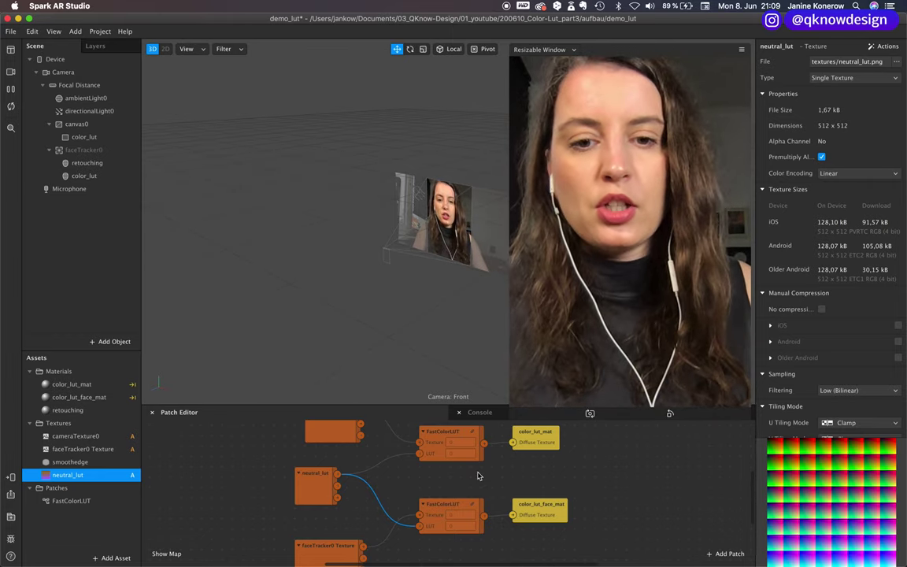
Nudge the neutral_lut node slightly right in the patch graph.
scroll(429, 472, "up", 3)
scroll(346, 486, "down", 4)
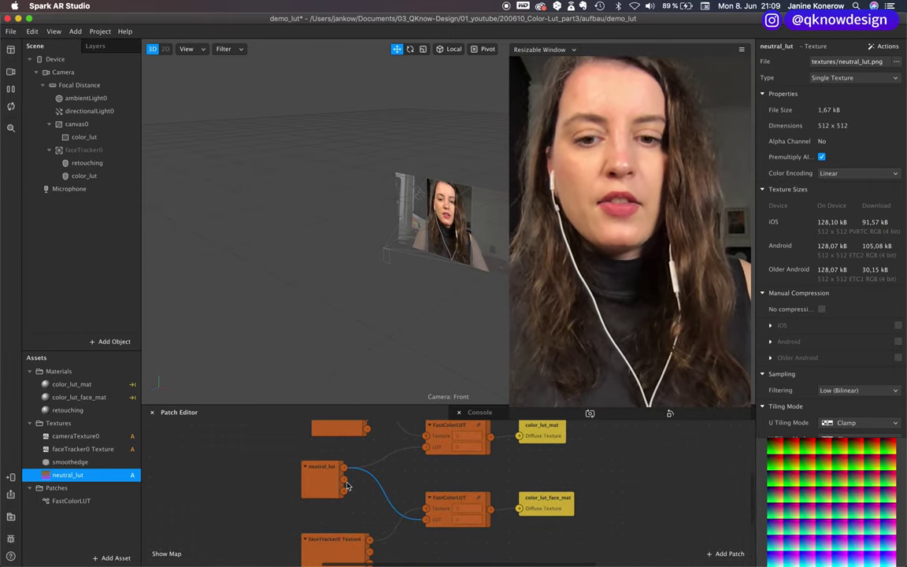
left_click_drag(347, 486, 366, 486)
scroll(369, 509, "down", 2)
scroll(369, 510, "right", 2)
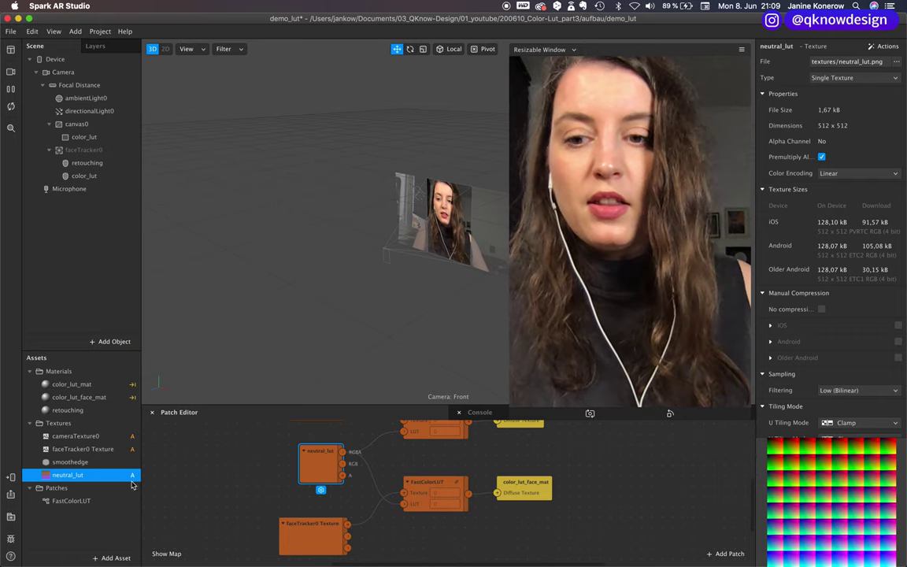
scroll(315, 468, "up", 3)
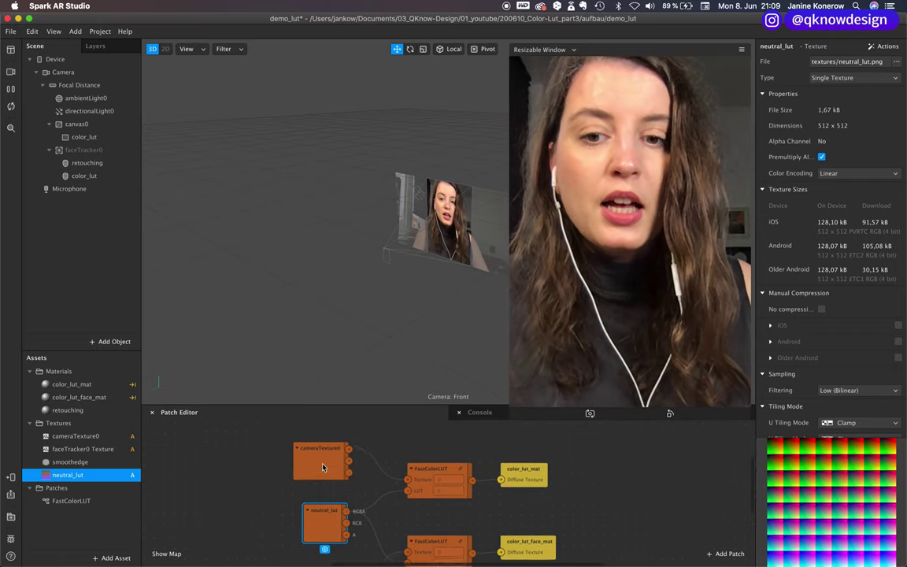
Tick Visible for faceTracker0 in the Inspector and select its Texture node in the patch graph.
left_click(83, 139)
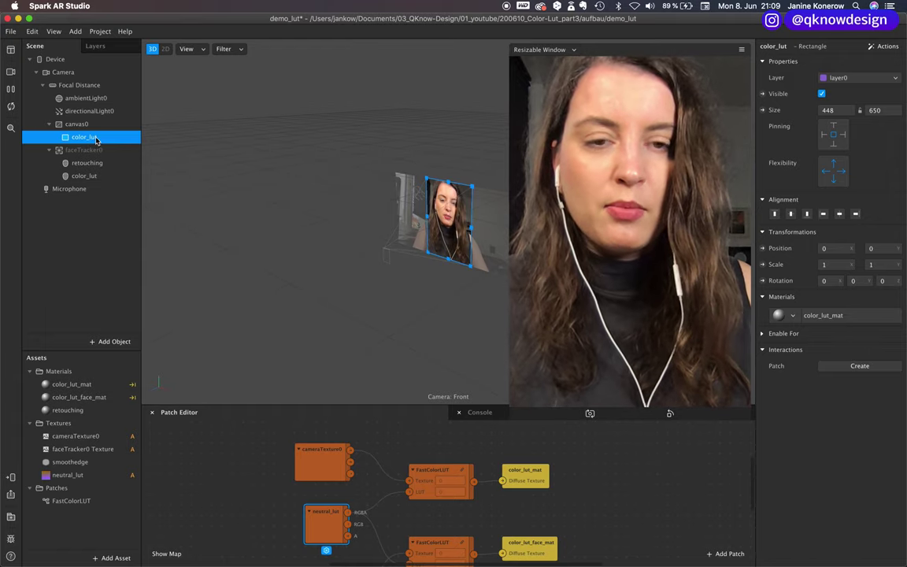
left_click(88, 150)
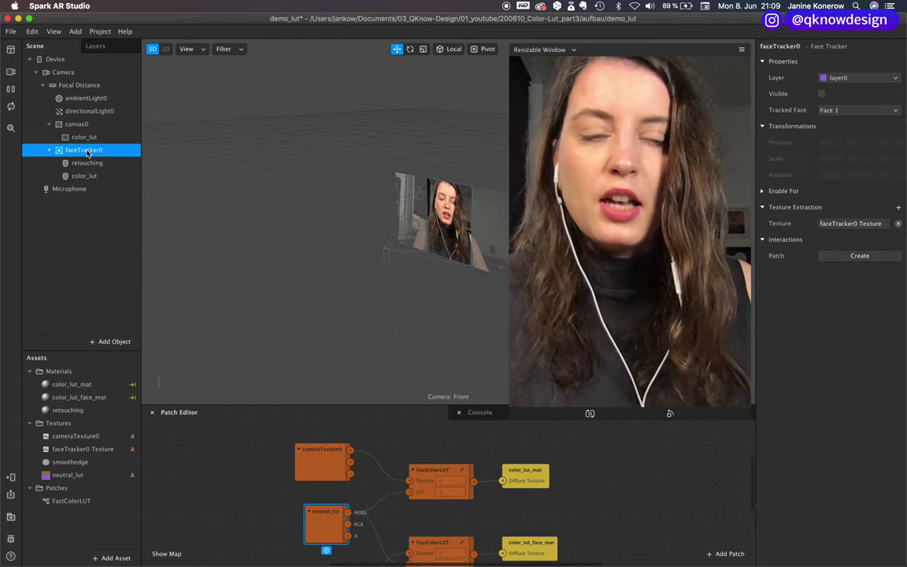
left_click(822, 95)
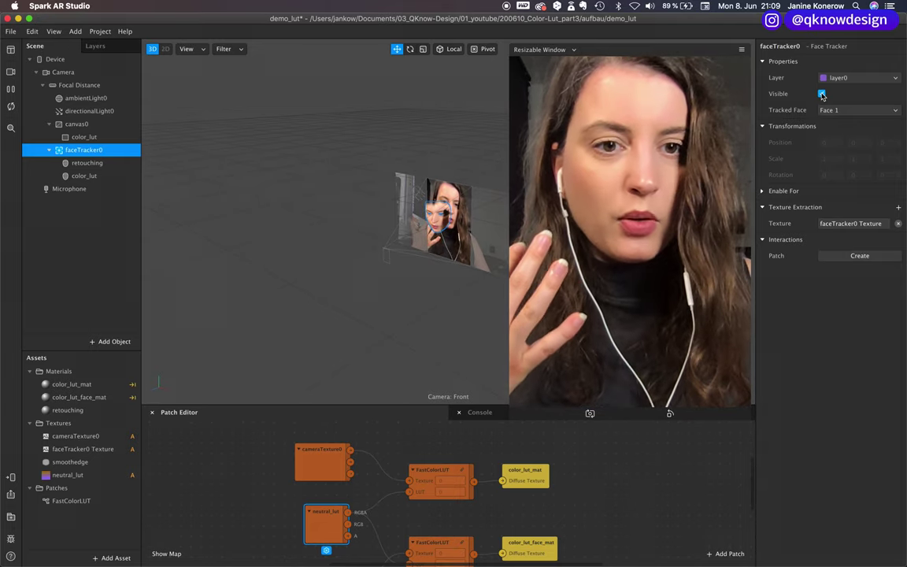
scroll(465, 464, "down", 5)
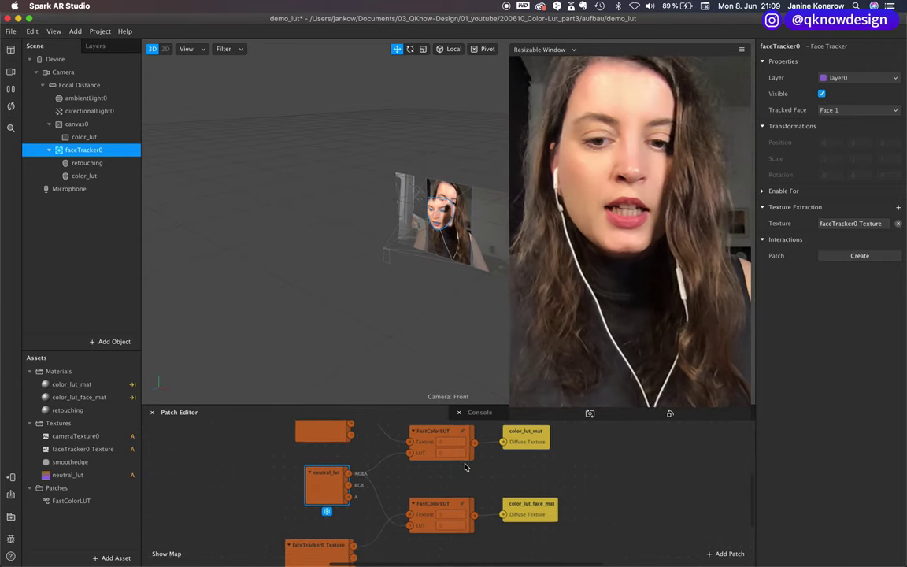
left_click(329, 526)
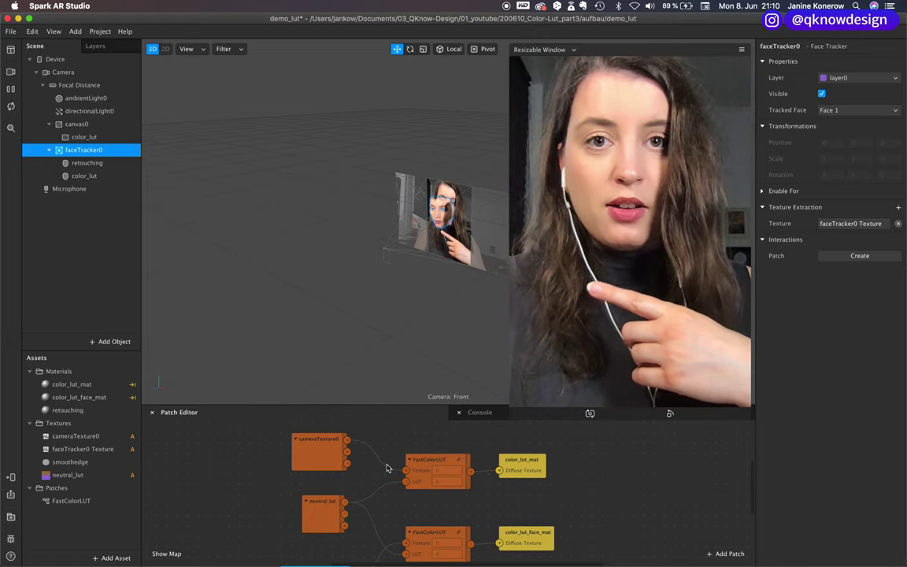
scroll(387, 468, "down", 1)
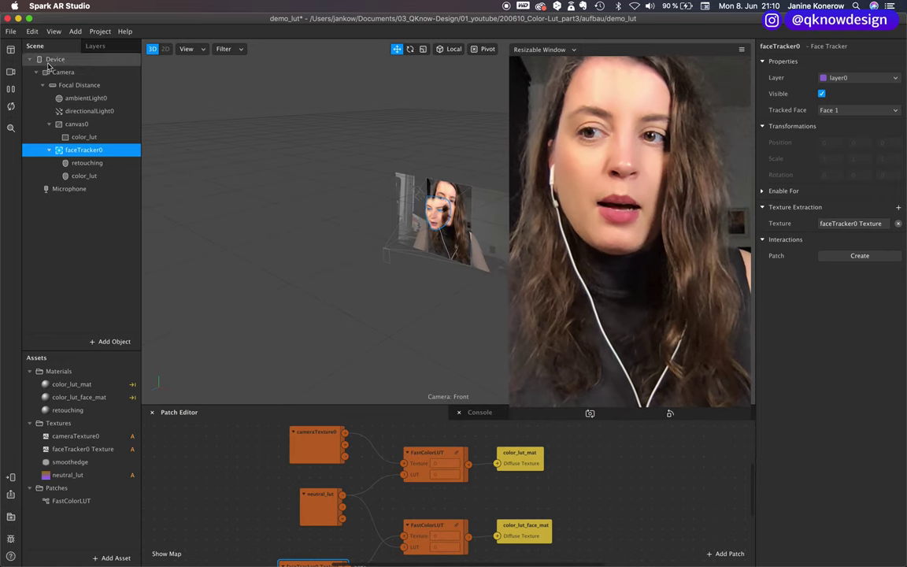
Preview the park simulation video in Spark AR.
left_click(11, 73)
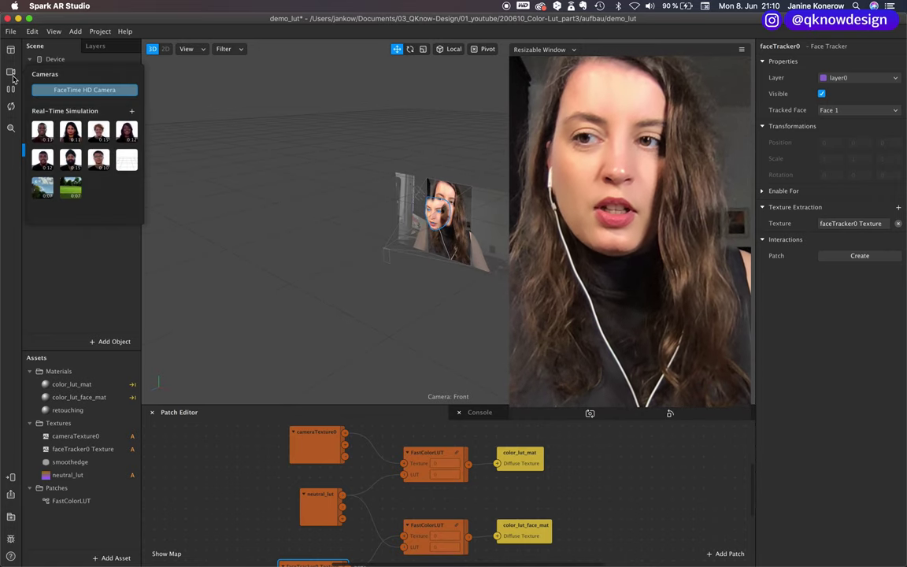
left_click(70, 189)
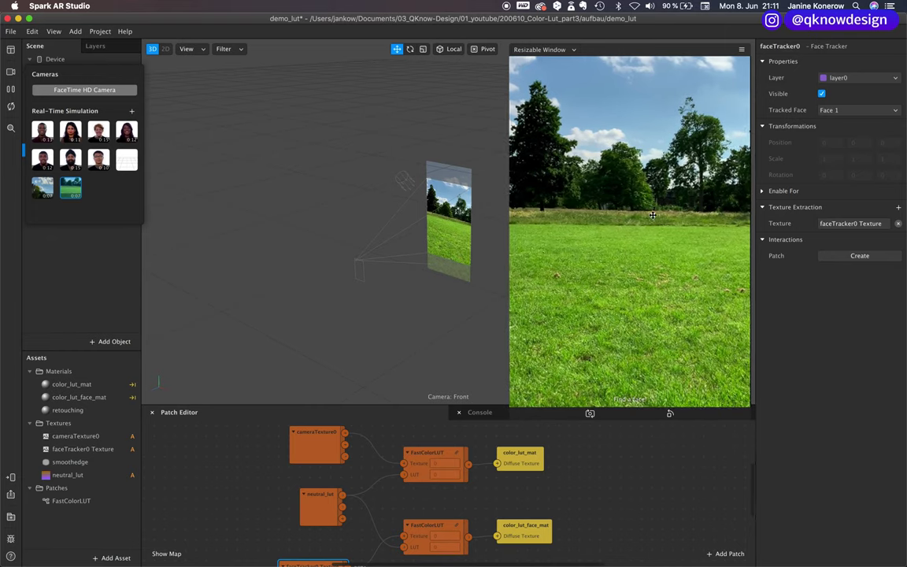
left_click(466, 361)
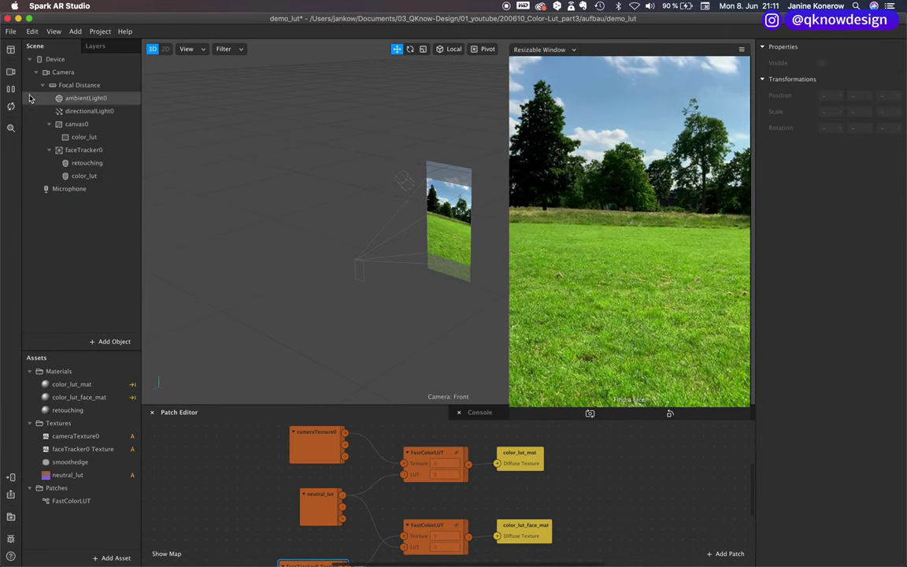
Reopen the camera choices, then bring Photoshop to the front.
left_click(11, 71)
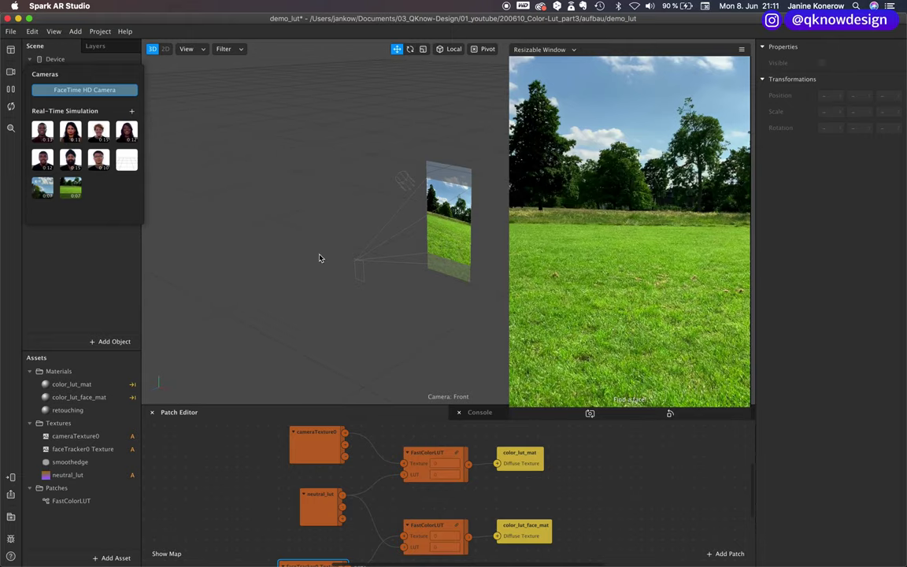
mouse_move(496, 544)
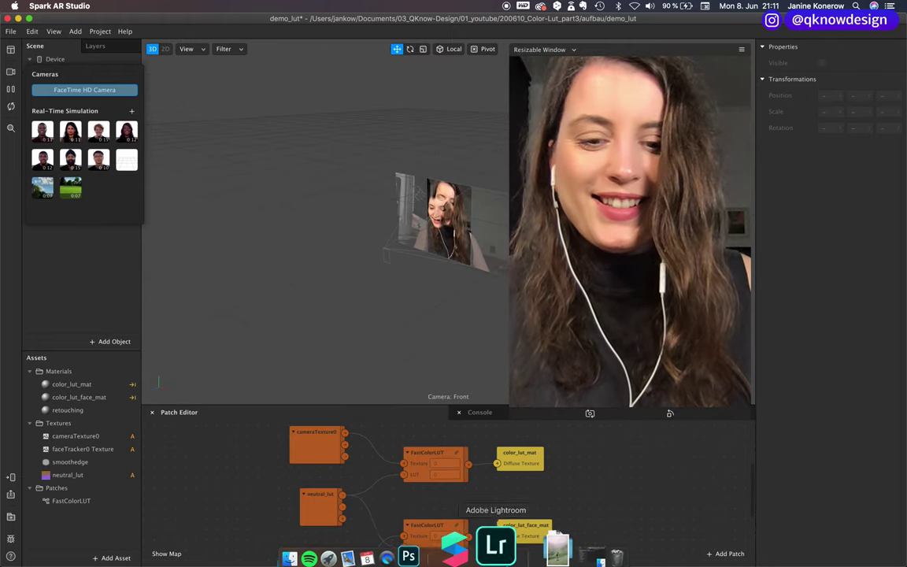
left_click(460, 553)
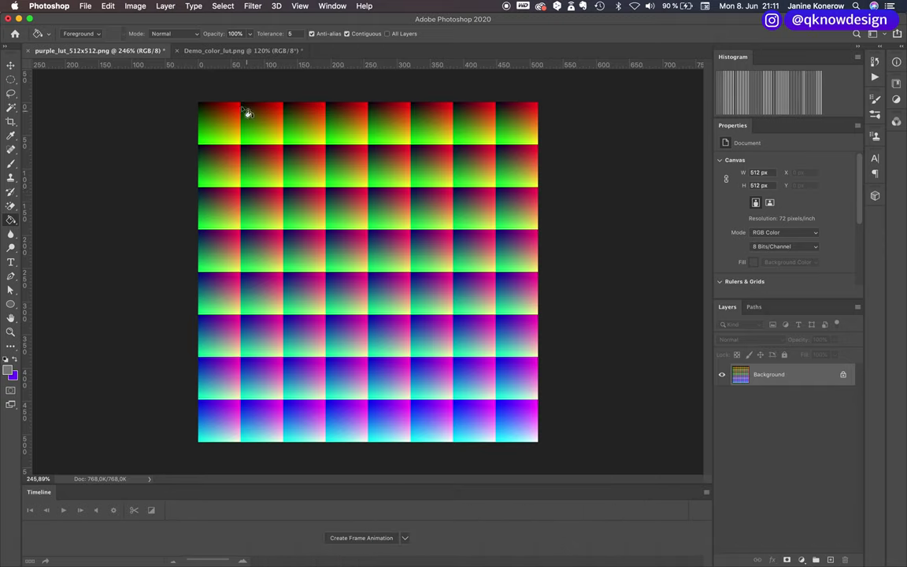
In Demo_color_lut, hide Layer 2's portrait to reveal the meadow.
left_click(237, 50)
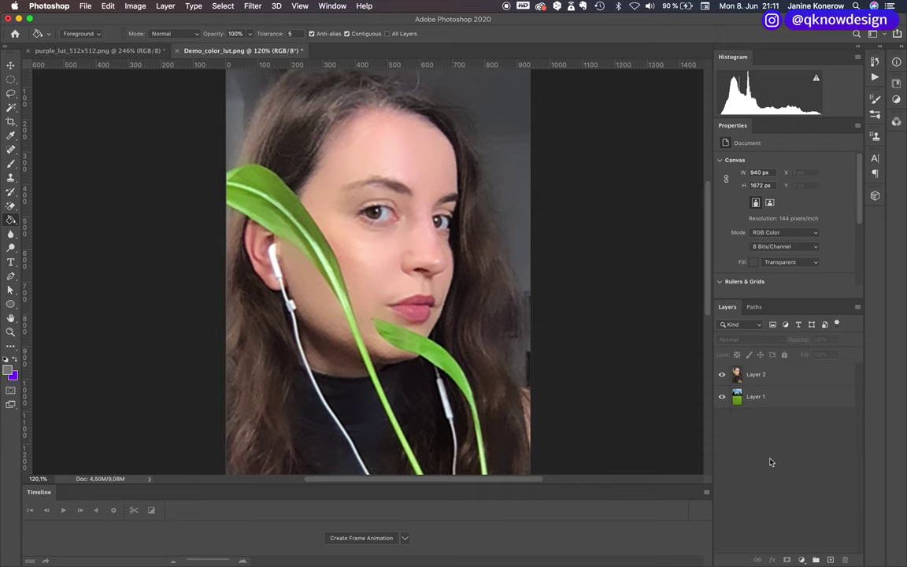
left_click(722, 374)
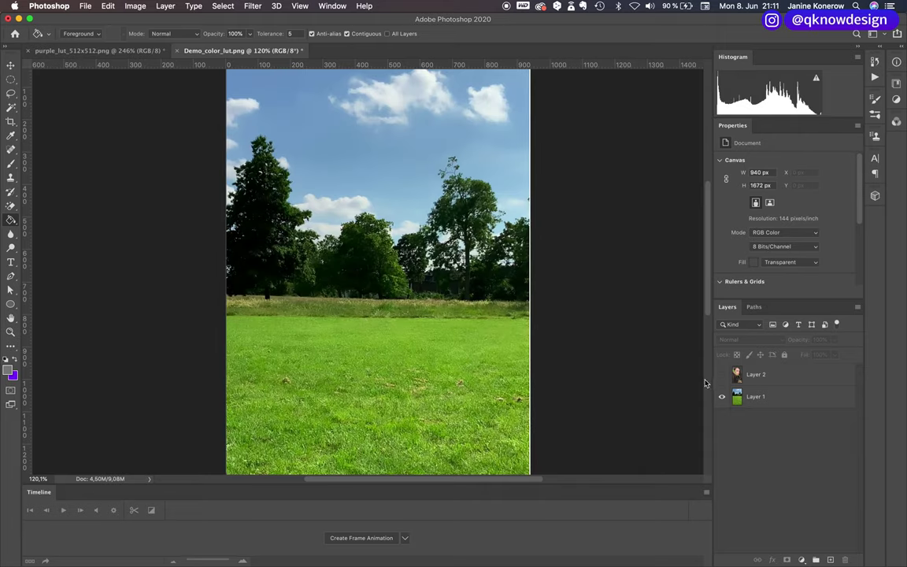
scroll(495, 315, "down", 5)
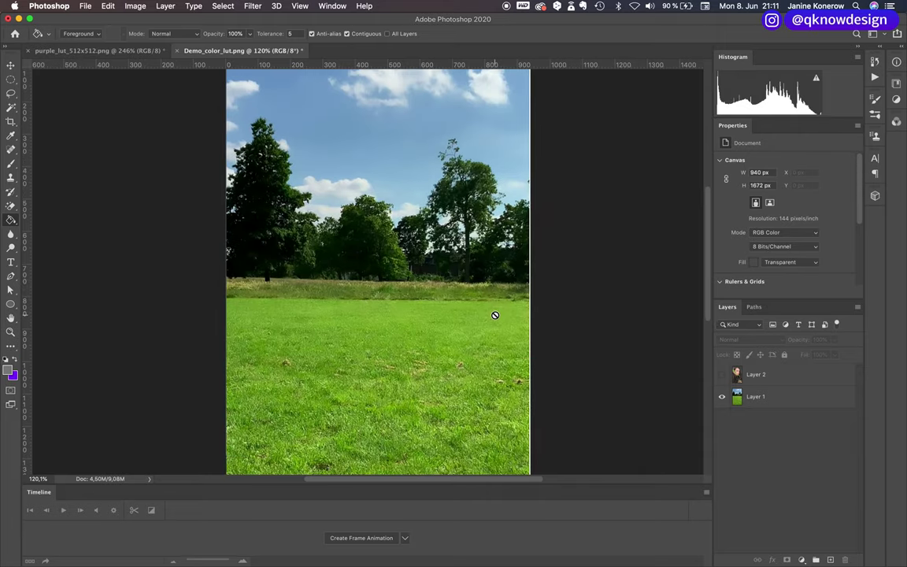
scroll(495, 315, "up", 4)
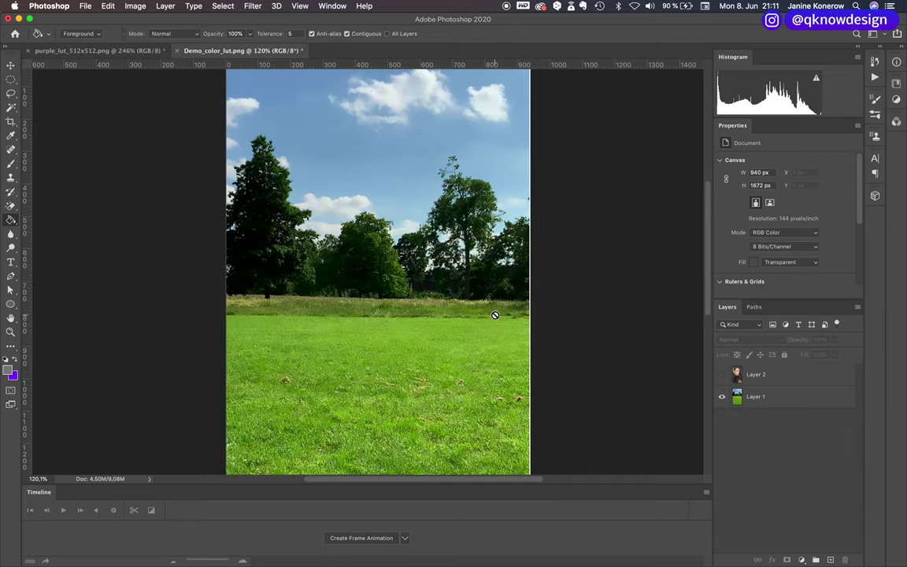
Add a Selective Color layer with Cyan -100 for both Greens and Yellows.
left_click(802, 559)
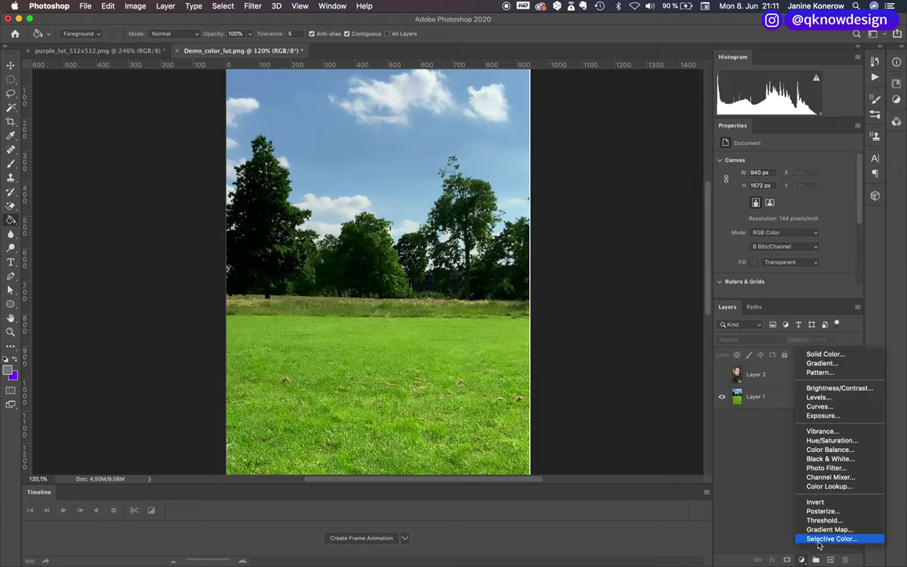
left_click(821, 540)
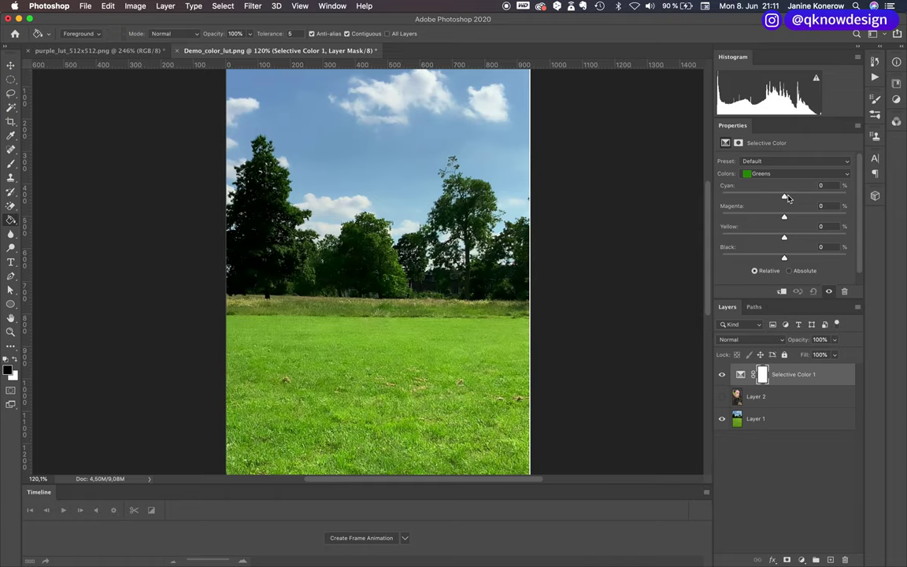
left_click_drag(785, 198, 721, 196)
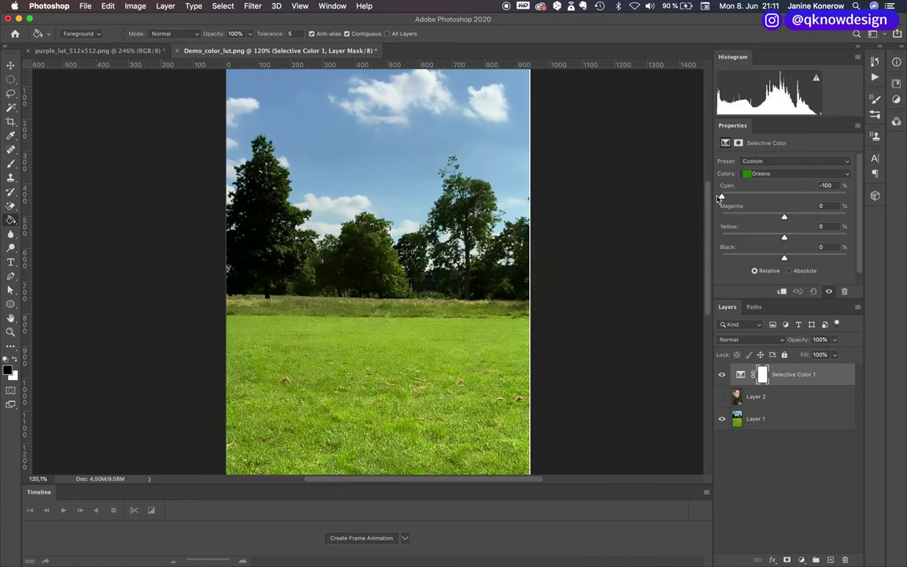
left_click(768, 176)
left_click(768, 164)
left_click_drag(784, 197, 707, 199)
left_click(764, 173)
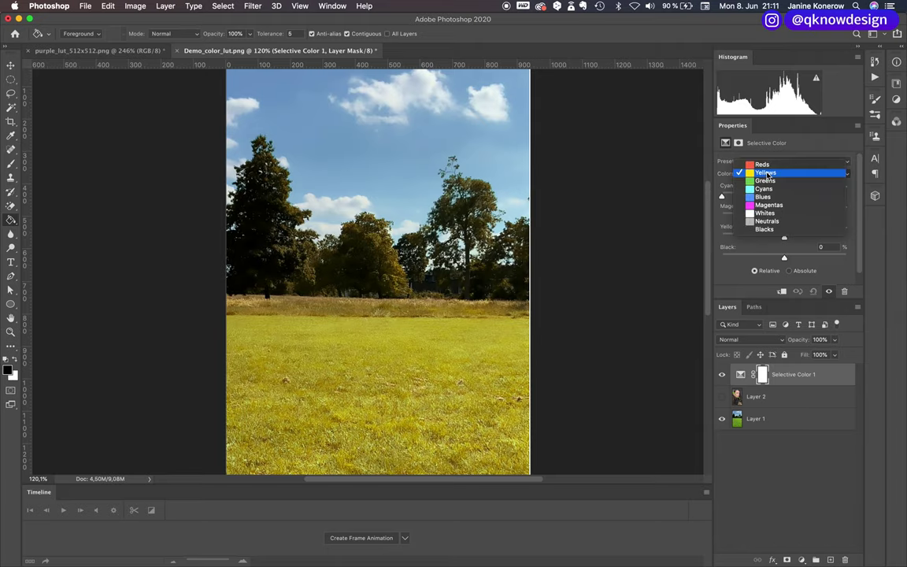
left_click(772, 406)
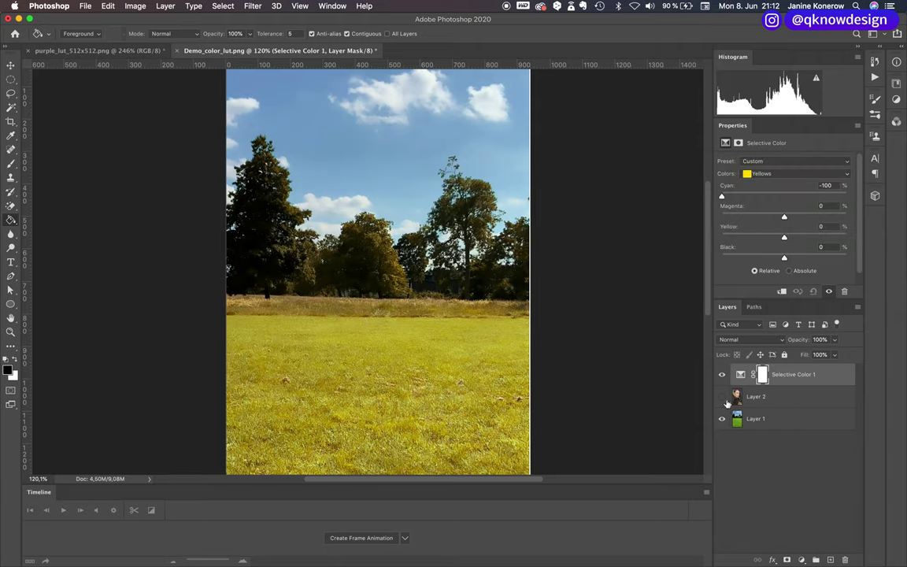
Toggle the portrait layer on and off to compare, then deselect Selective Color 1.
left_click(724, 399)
left_click(722, 397)
left_click(809, 522)
Add a Hue/Saturation layer and shift the Yellows hue to about -129.
left_click(801, 560)
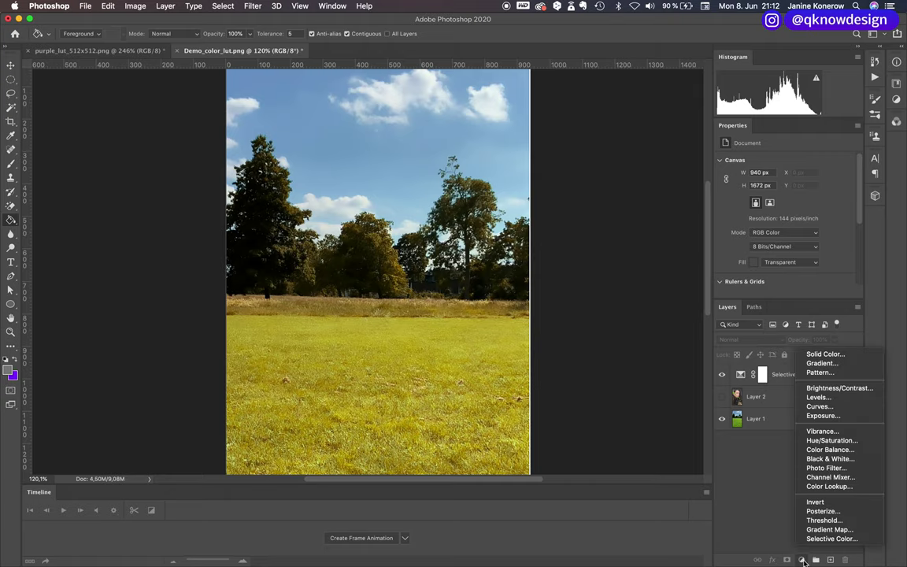
left_click(833, 441)
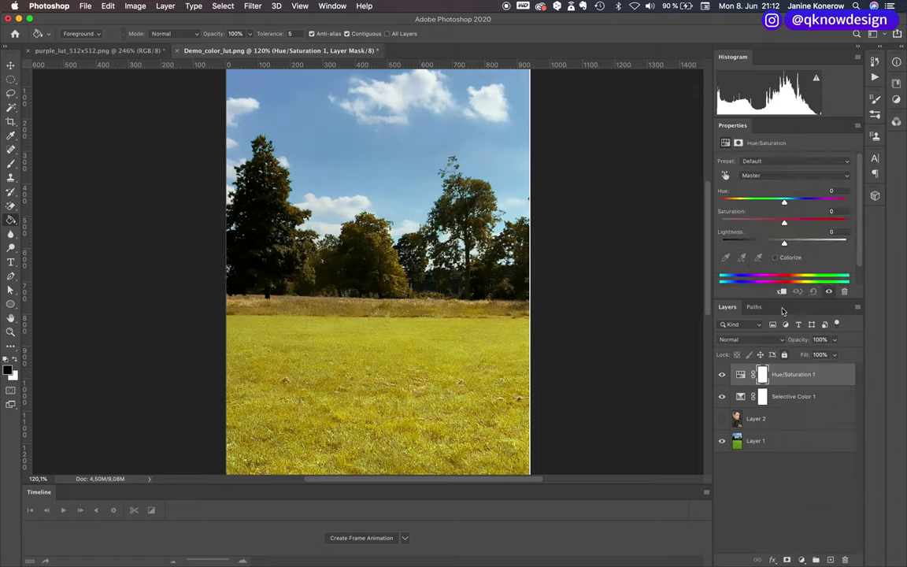
left_click(783, 175)
left_click(784, 194)
left_click_drag(722, 191, 646, 186)
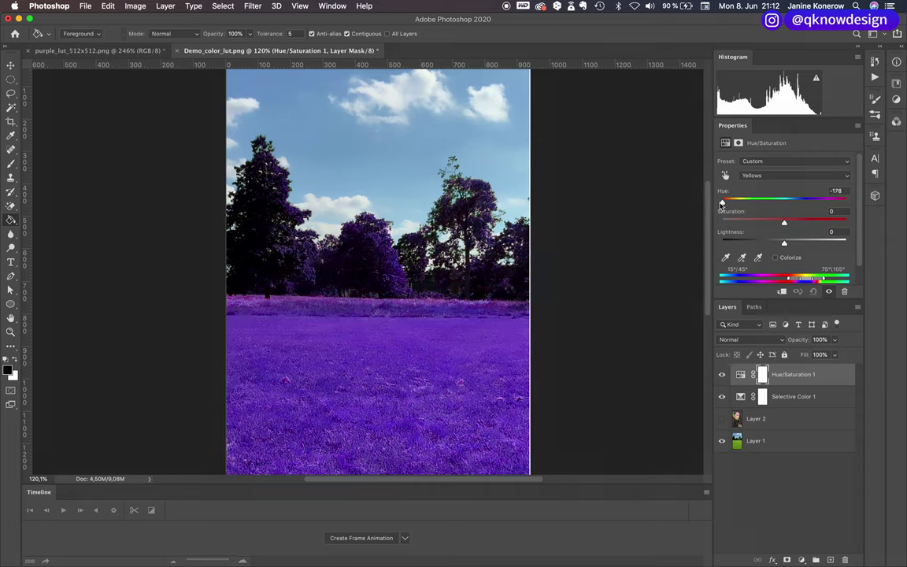
left_click_drag(717, 205, 735, 203)
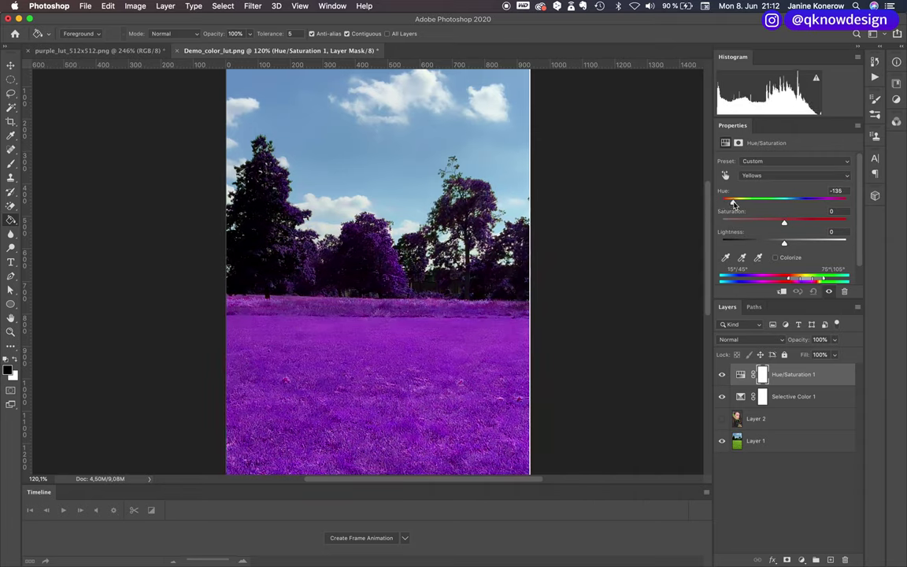
Set the Greens range to Hue -127, Saturation +1, Lightness -3.
left_click(795, 175)
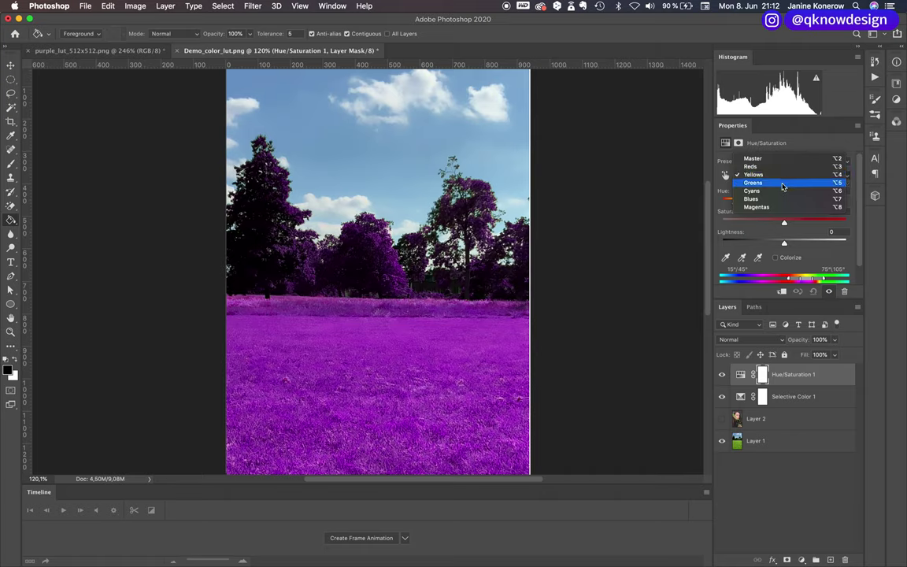
left_click(792, 187)
left_click_drag(785, 204, 737, 204)
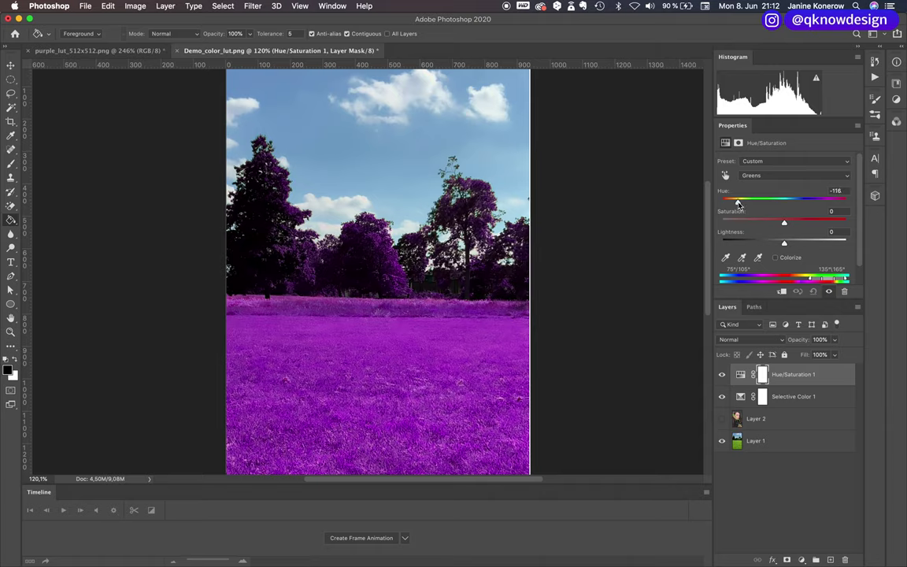
mouse_move(784, 225)
left_mouse_down()
mouse_move(800, 226)
mouse_move(781, 226)
mouse_move(783, 244)
left_mouse_up()
Show the portrait and set Selective Color Reds to Cyan -32, Magenta +47, Yellow -45.
left_click(722, 420)
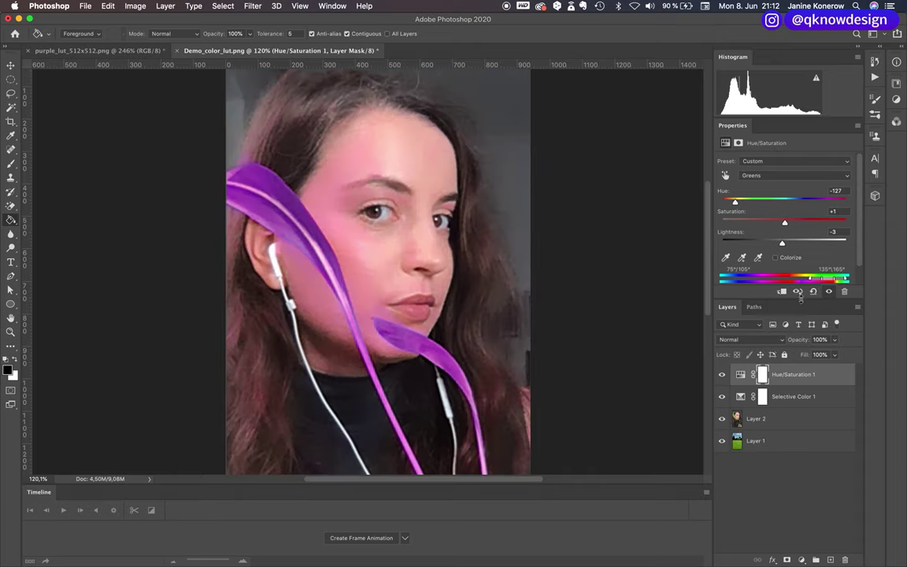
left_click(741, 399)
left_click(797, 173)
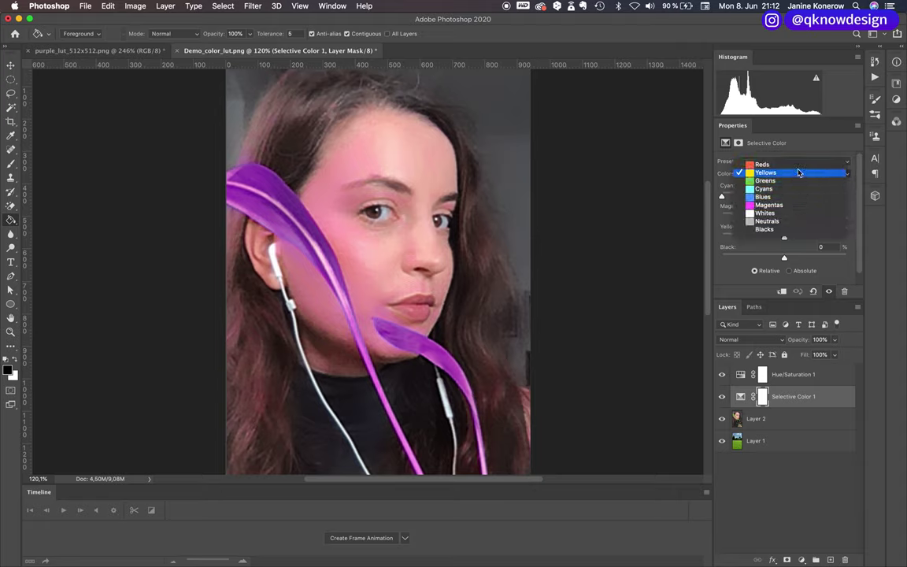
left_click(798, 165)
mouse_move(784, 196)
left_mouse_down()
mouse_move(761, 196)
mouse_move(784, 199)
left_mouse_up()
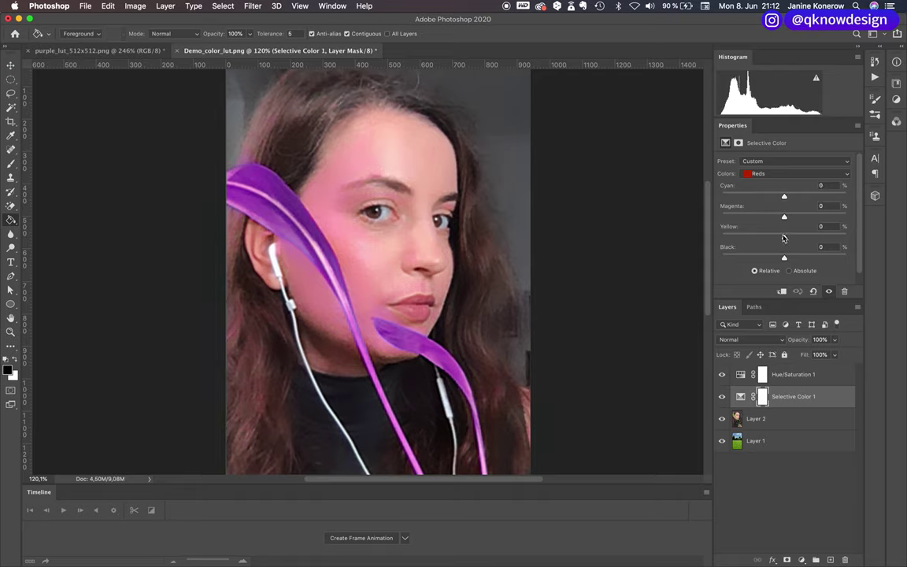
left_click_drag(784, 238, 764, 238)
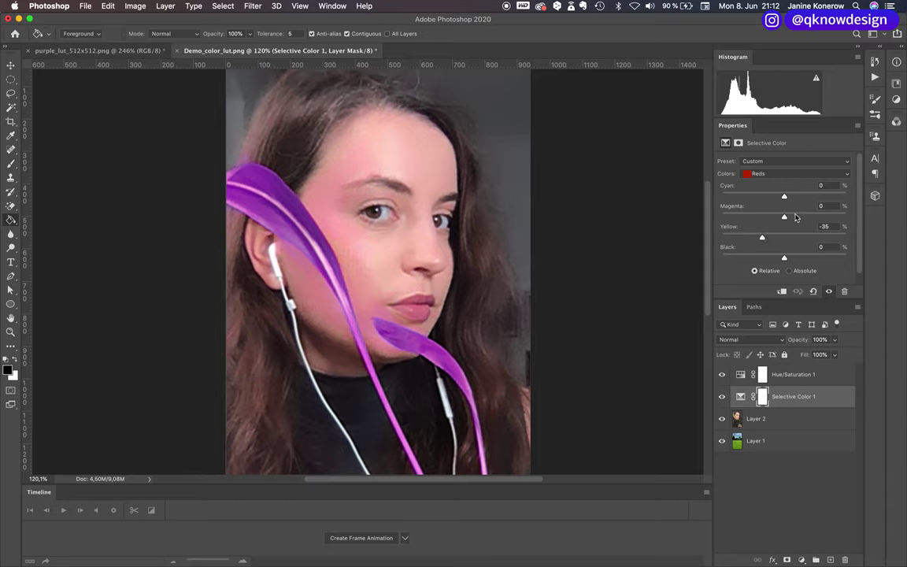
left_click_drag(763, 238, 779, 217)
scroll(344, 201, "up", 3)
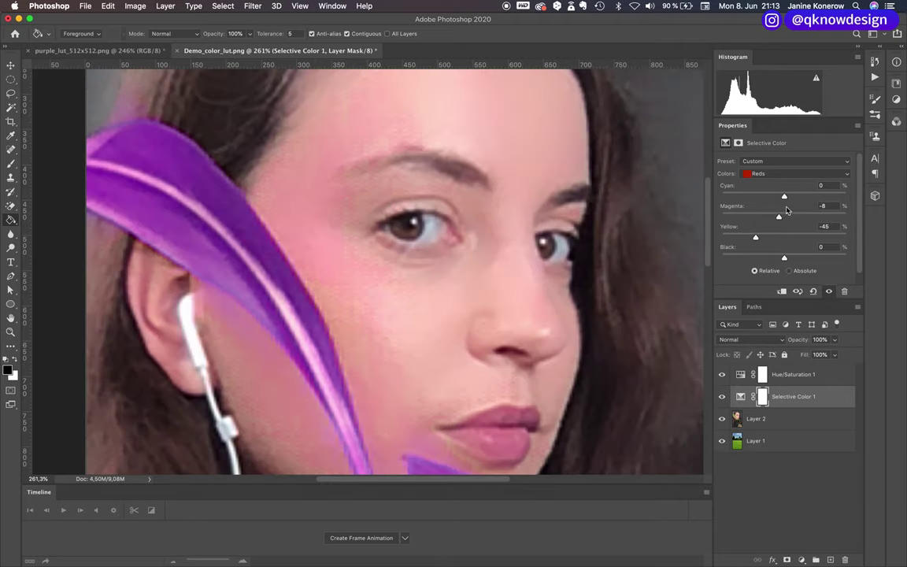
left_click_drag(779, 218, 815, 217)
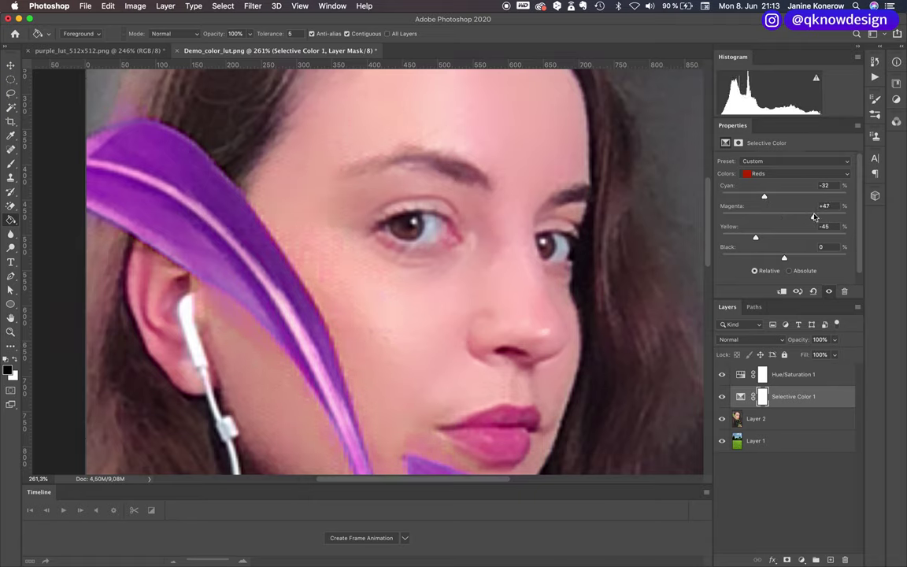
left_click(783, 174)
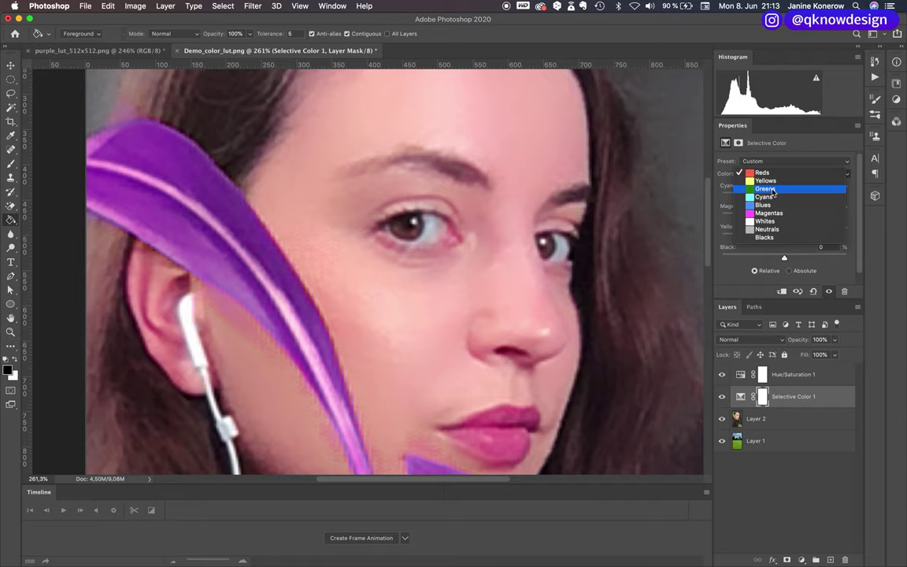
Keep Reds selected and hide the portrait to view the landscape.
left_click(562, 282)
scroll(567, 284, "down", 10)
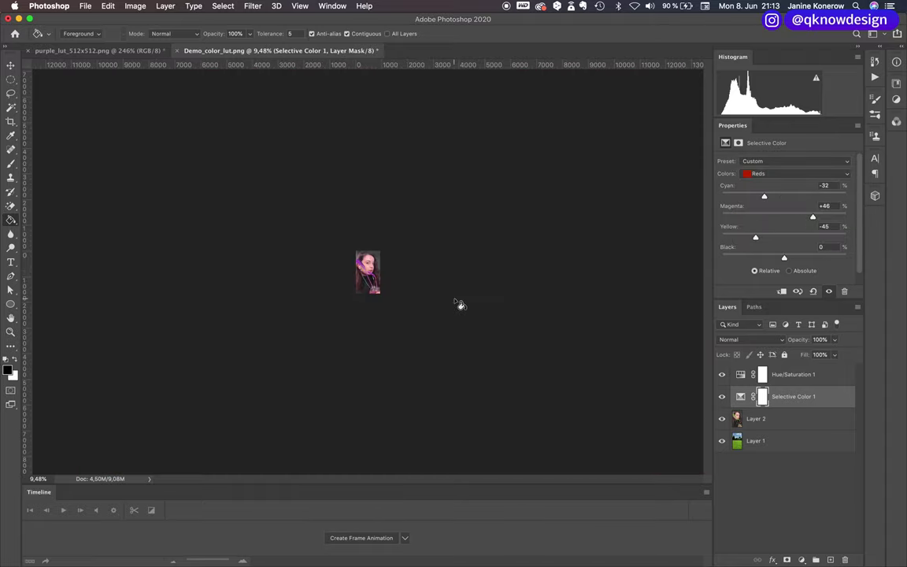
scroll(376, 254, "up", 10)
scroll(379, 255, "down", 4)
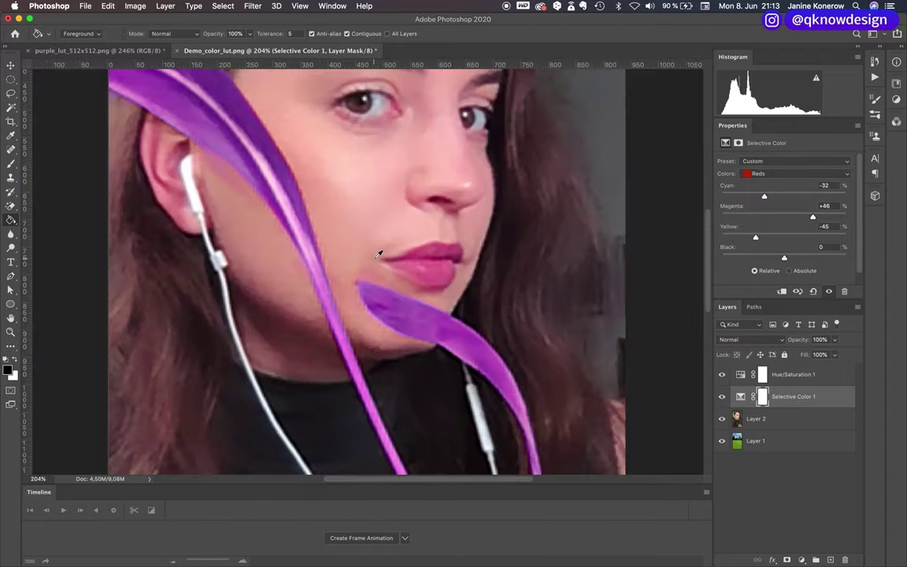
scroll(379, 263, "up", 5)
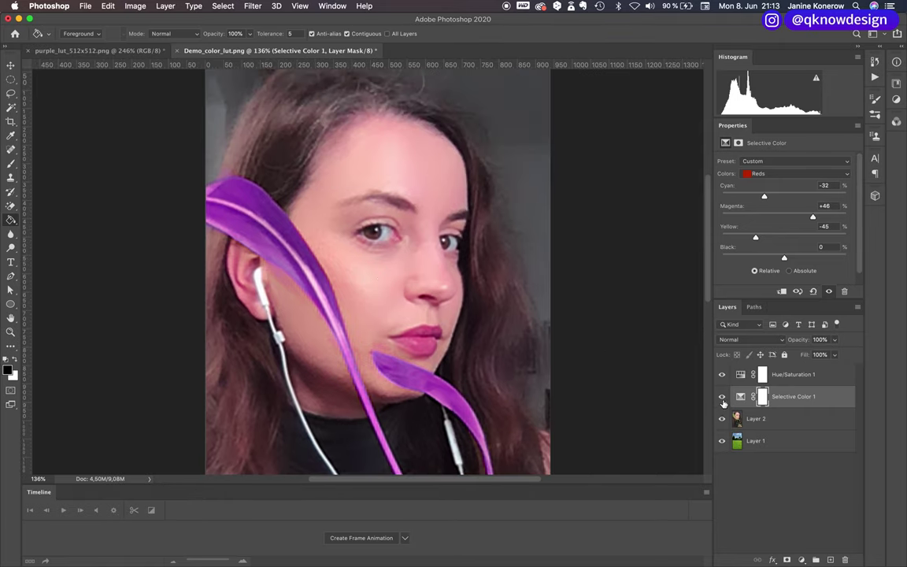
left_click(722, 419)
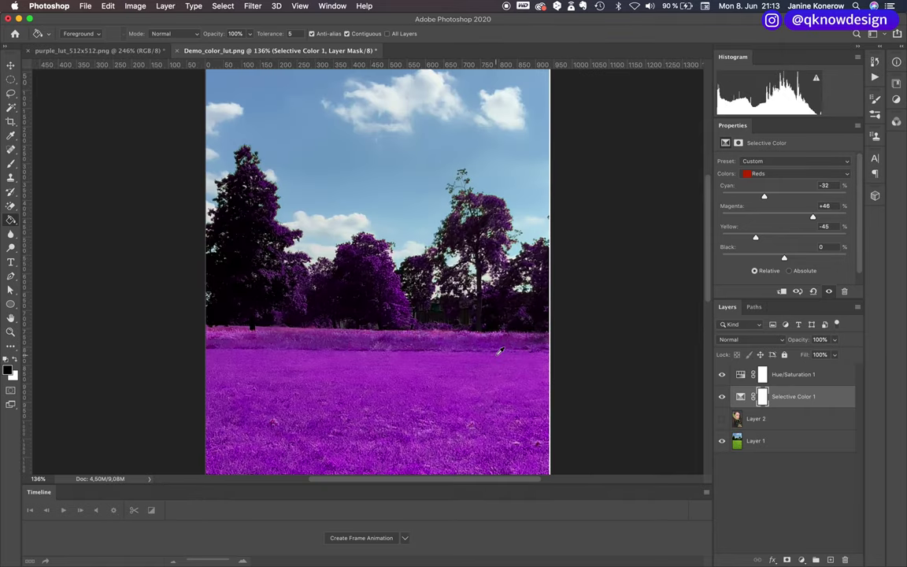
scroll(451, 325, "up", 3)
Fine-tune the Hue/Saturation Yellows hue to -127.
left_click(741, 376)
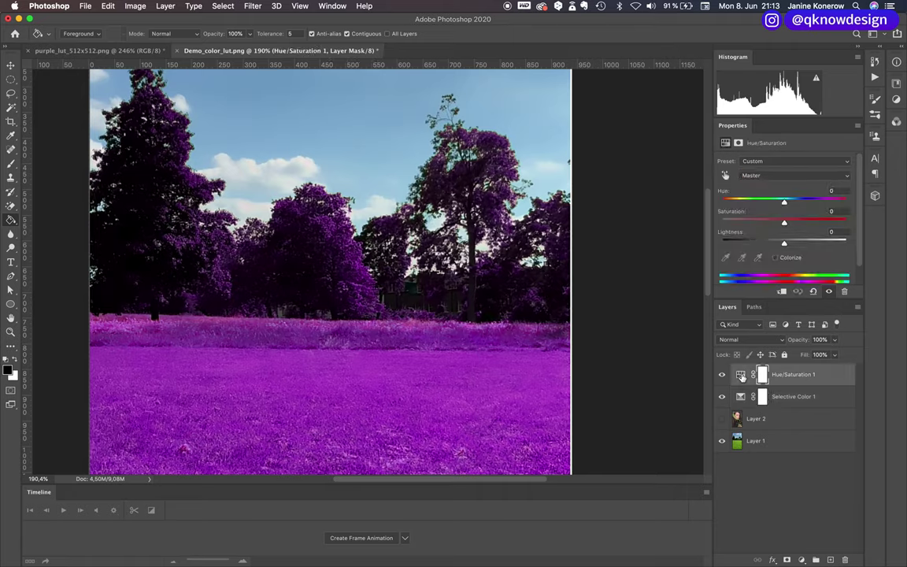
left_click(787, 174)
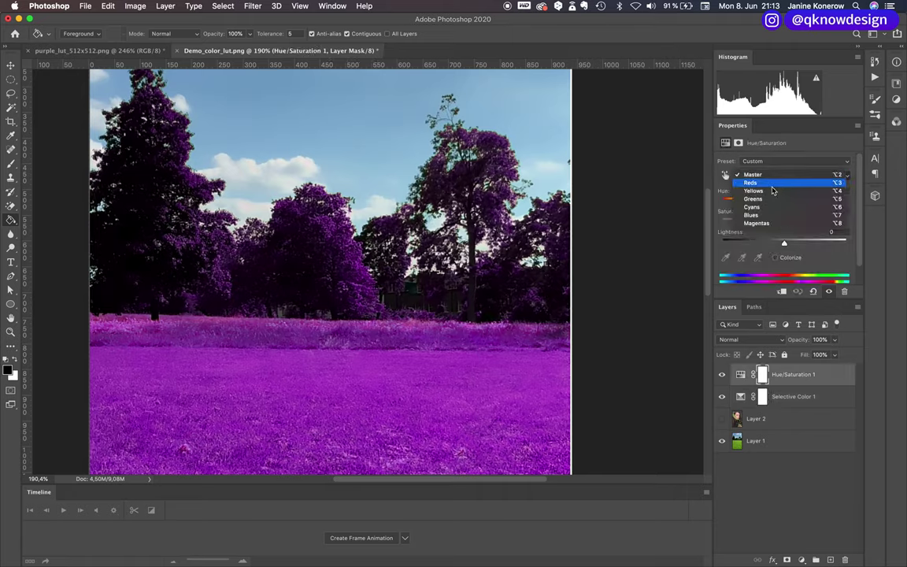
left_click(776, 192)
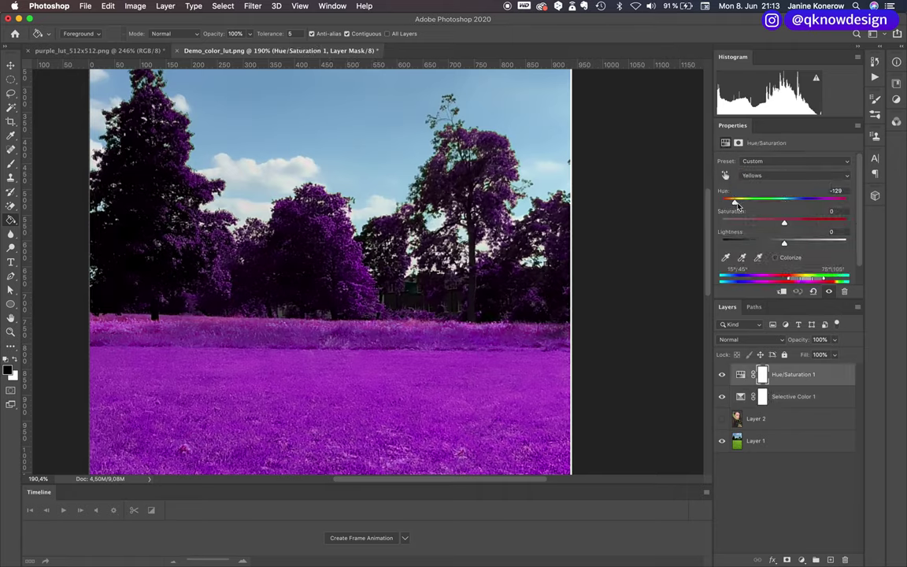
left_click_drag(734, 203, 738, 204)
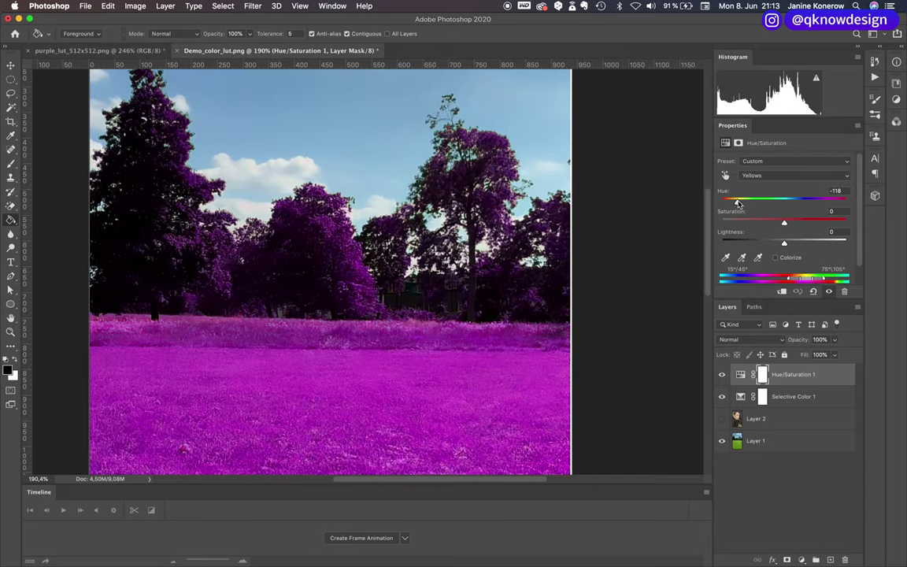
Show the portrait again, return to Greens, and fit the whole photo on screen.
left_click(722, 418)
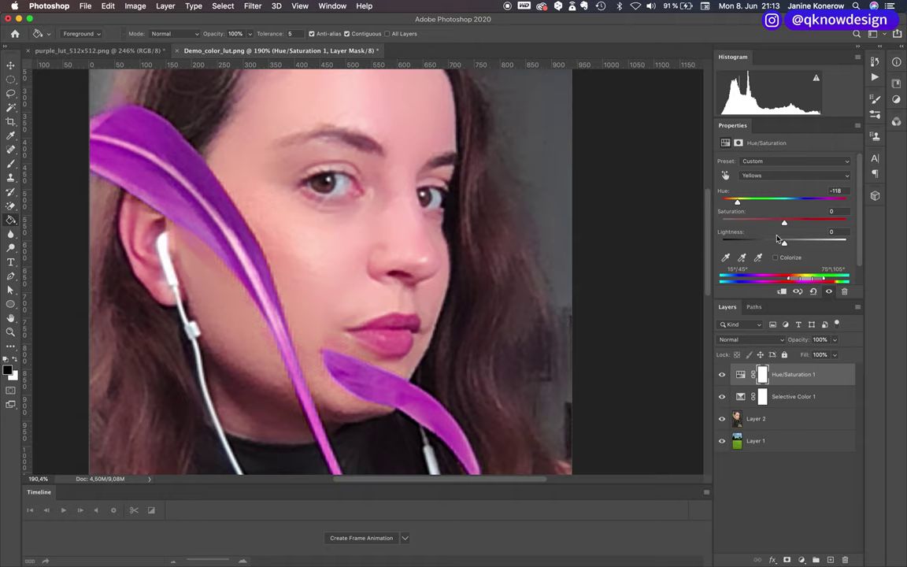
left_click(784, 181)
left_click(780, 186)
left_click(737, 399)
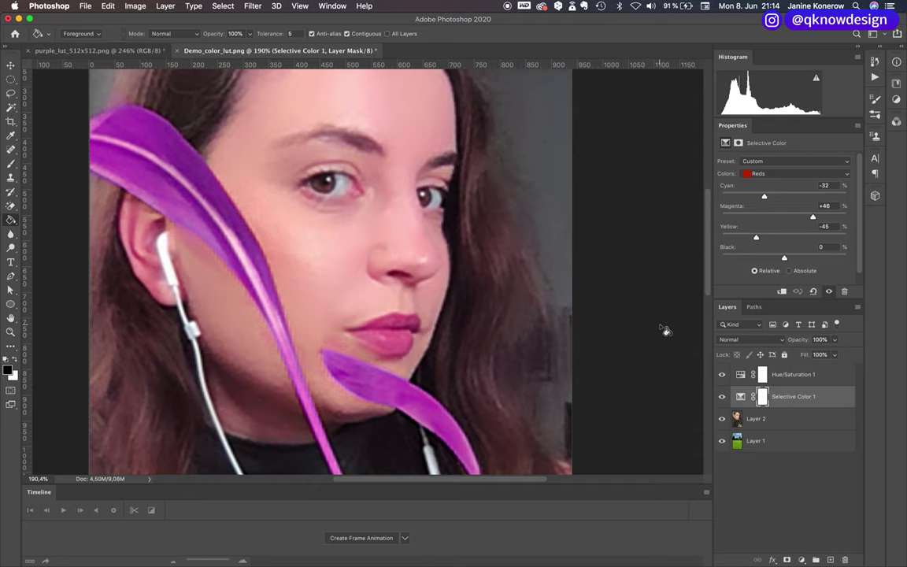
key("super+0")
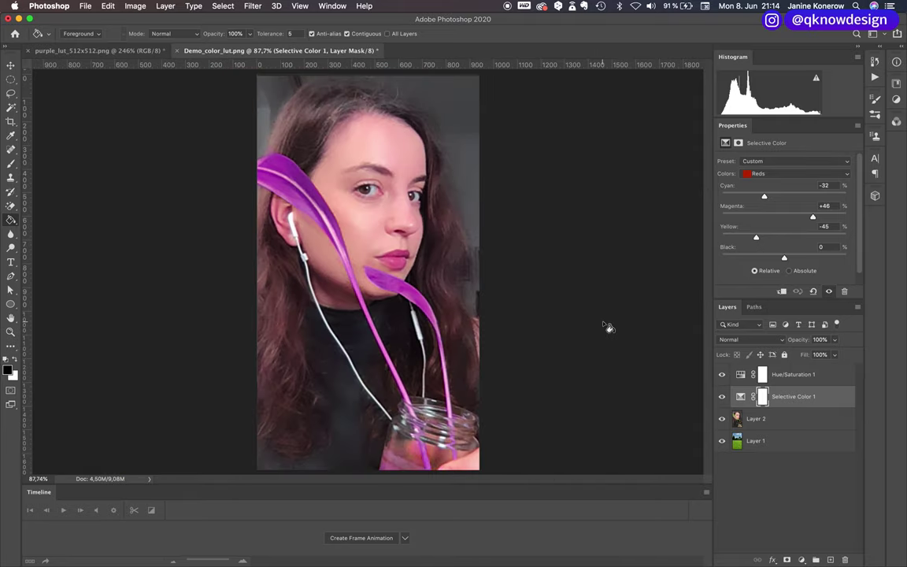
Copy the Selective Color and Hue/Saturation layers onto the purple_lut_512x512 document.
left_click(788, 375, "shift")
mouse_move(788, 375)
left_mouse_down()
mouse_move(263, 176)
mouse_move(73, 80)
mouse_move(108, 48)
mouse_move(329, 204)
mouse_move(363, 211)
mouse_move(710, 466)
mouse_move(778, 419)
mouse_move(782, 383)
left_mouse_up()
left_click(773, 476)
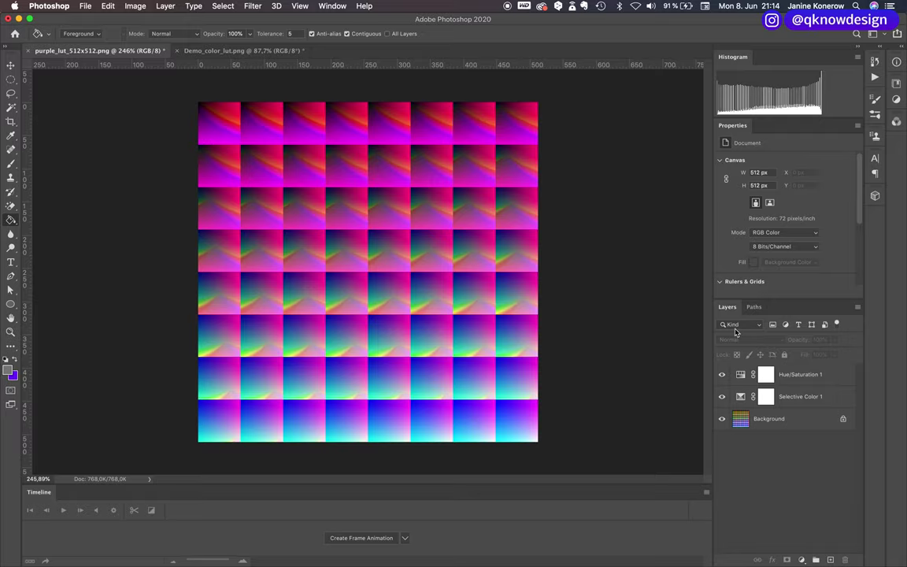
Save the LUT as purple_lut_512x512.png in PNG format with Large file size.
key("super+shift+s")
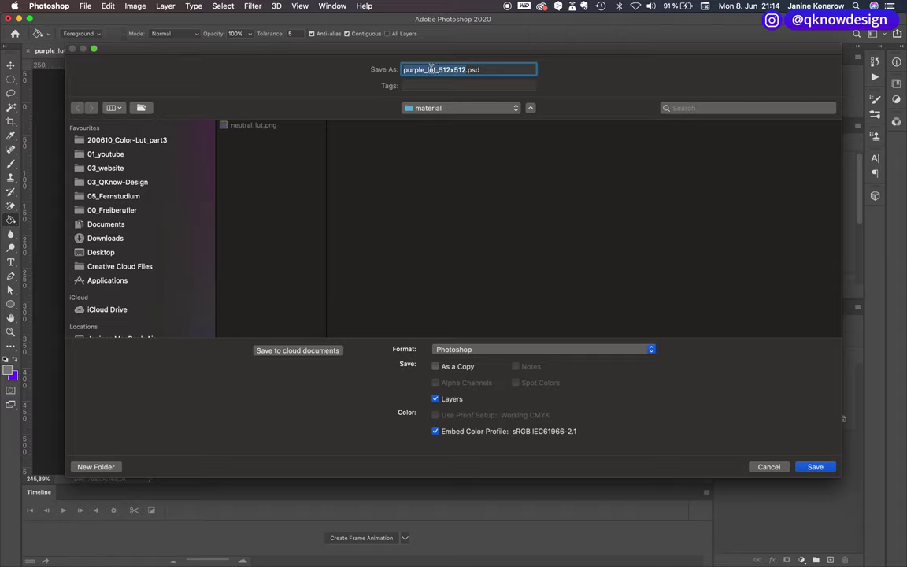
left_click(440, 69)
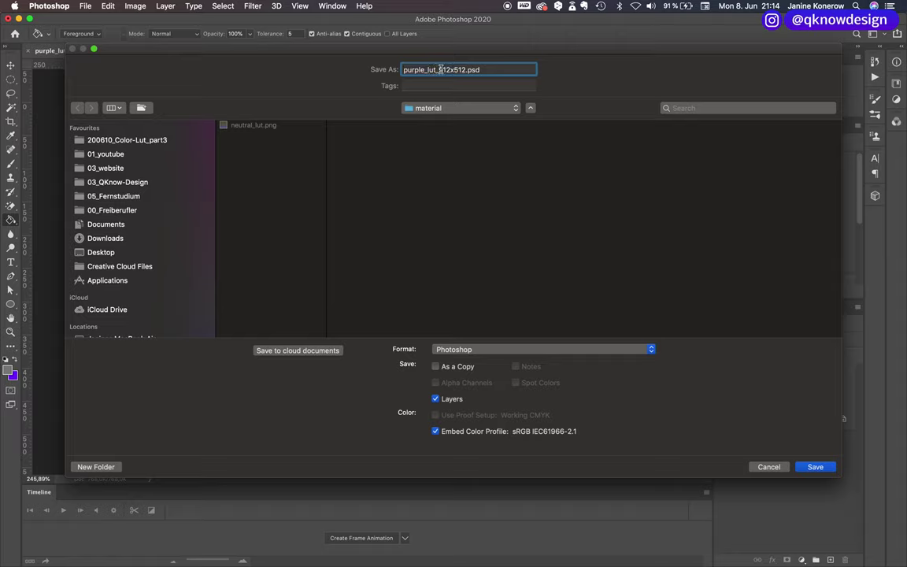
left_click(450, 70, "shift")
left_click_drag(453, 70, 465, 70)
left_click(496, 69)
left_click(527, 351)
type("png")
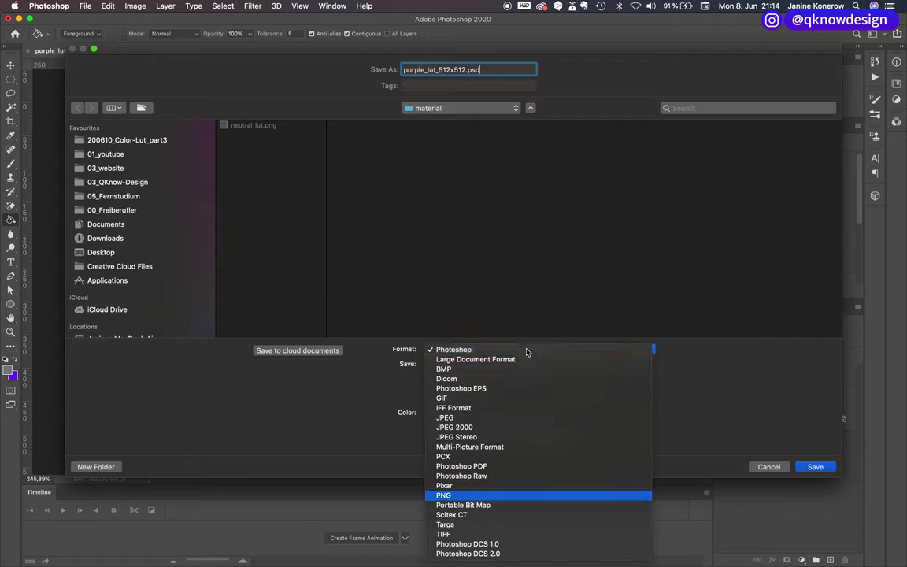
key("Return")
key("Return")
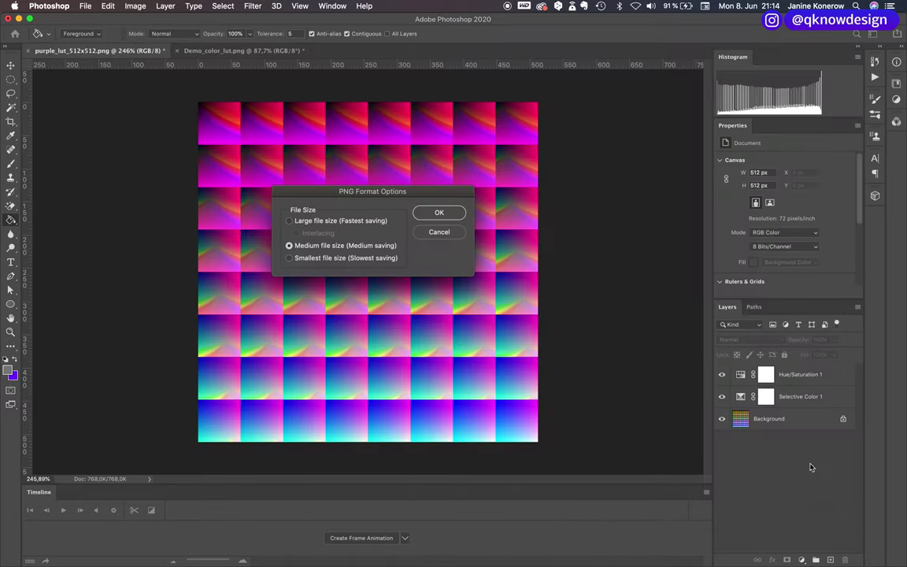
left_click(290, 221)
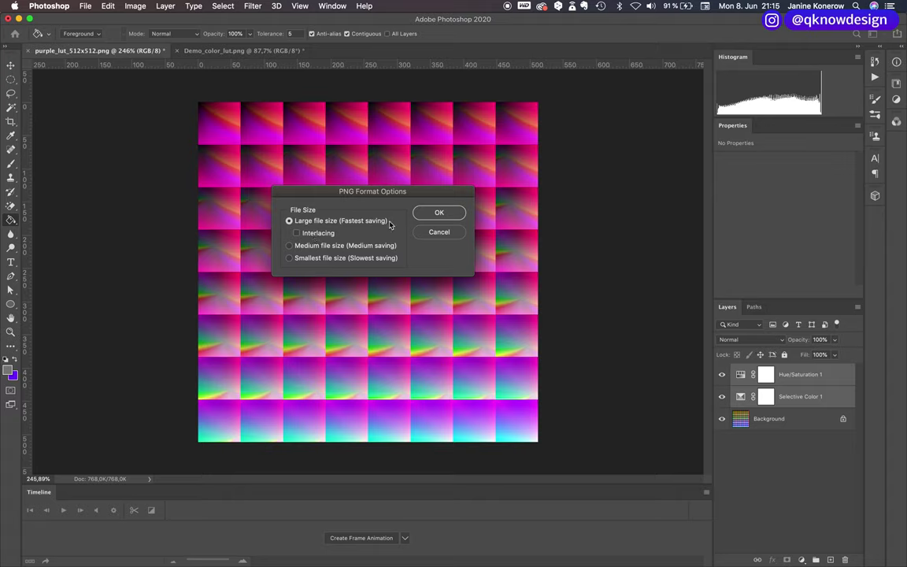
Confirm the PNG save, then resize the LUT image to 72 × 72 px.
left_click(447, 213)
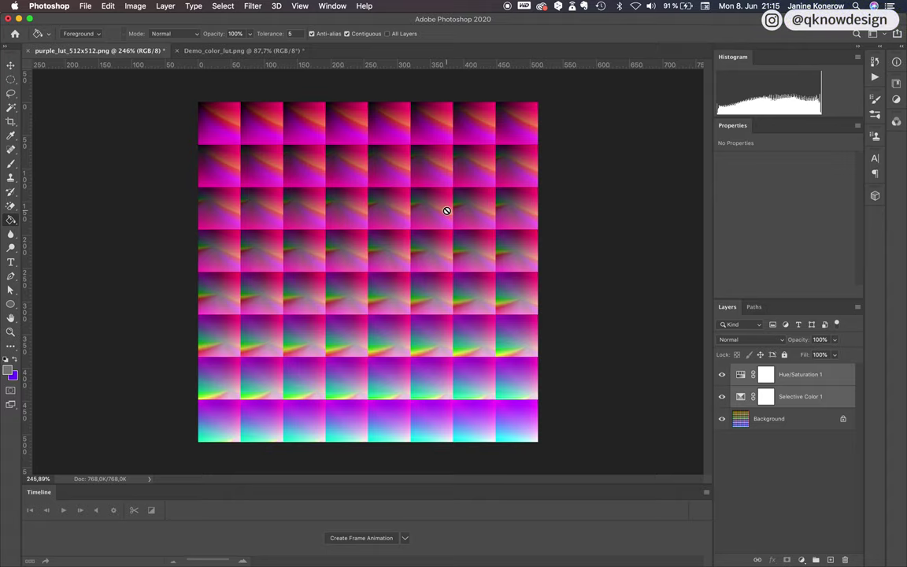
left_click(133, 7)
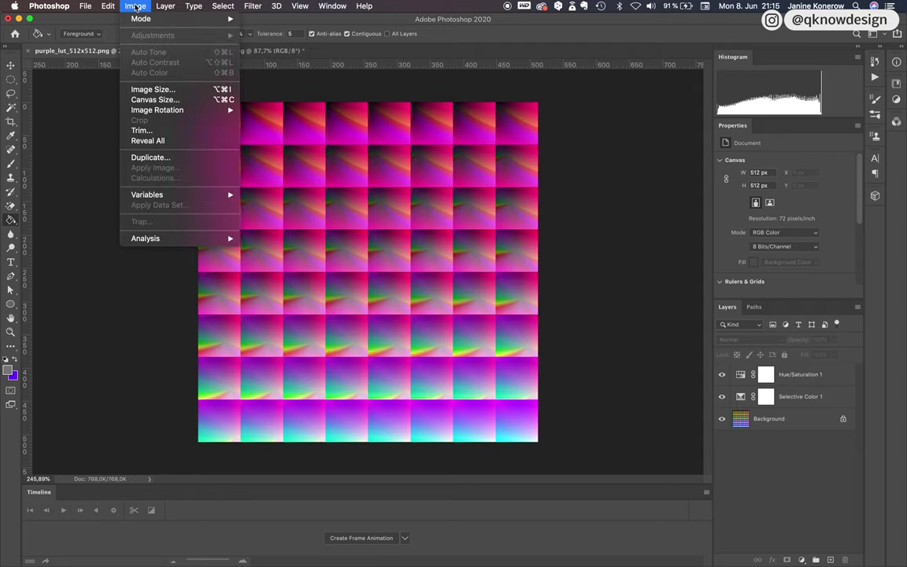
left_click(147, 90)
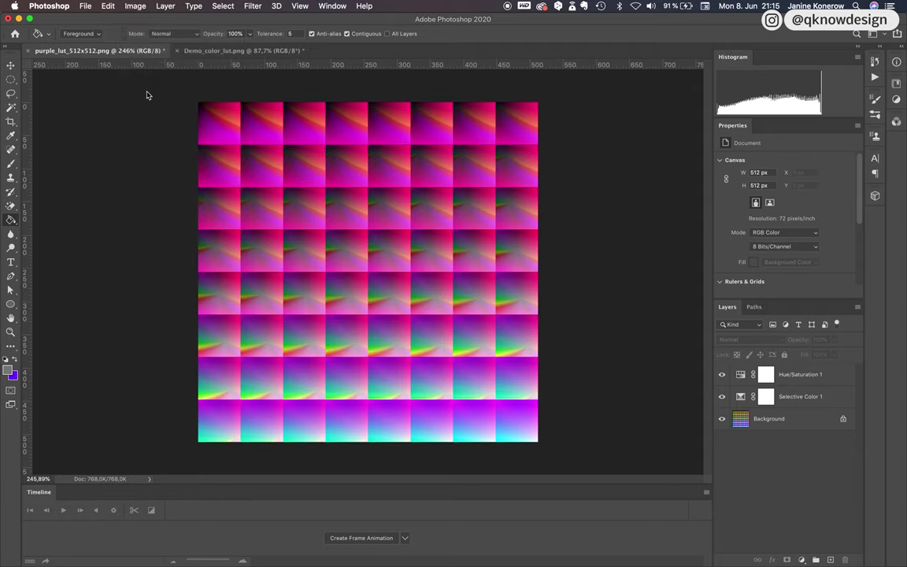
type("72")
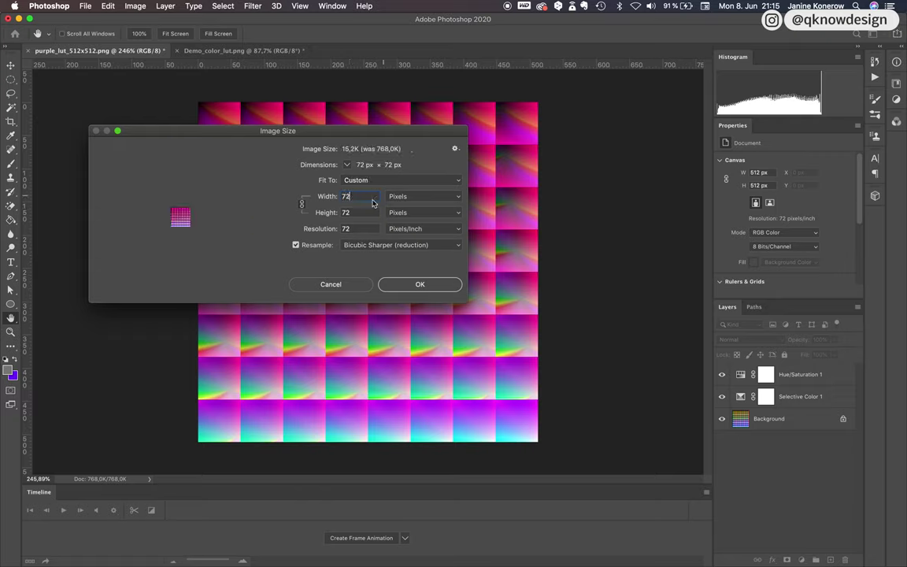
key("Tab")
key("shift+Tab")
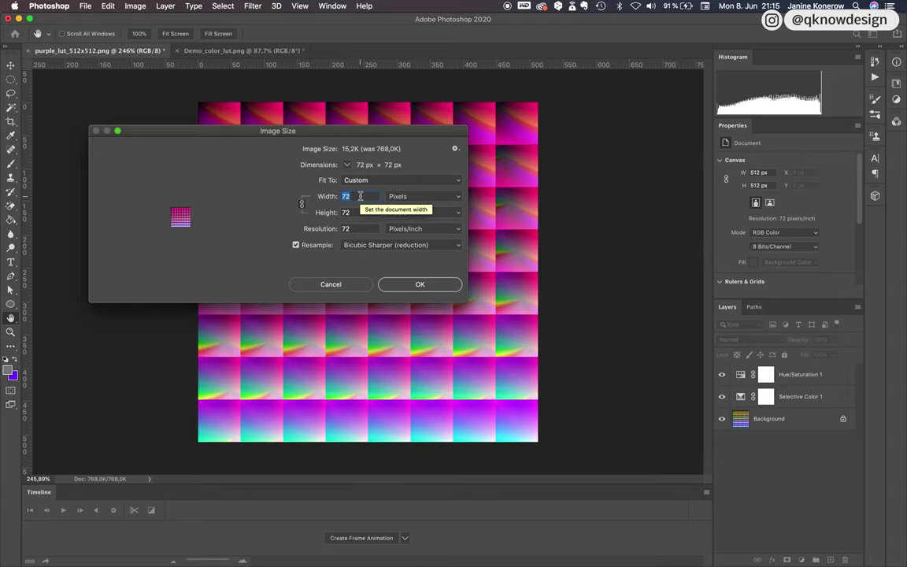
left_click(429, 287)
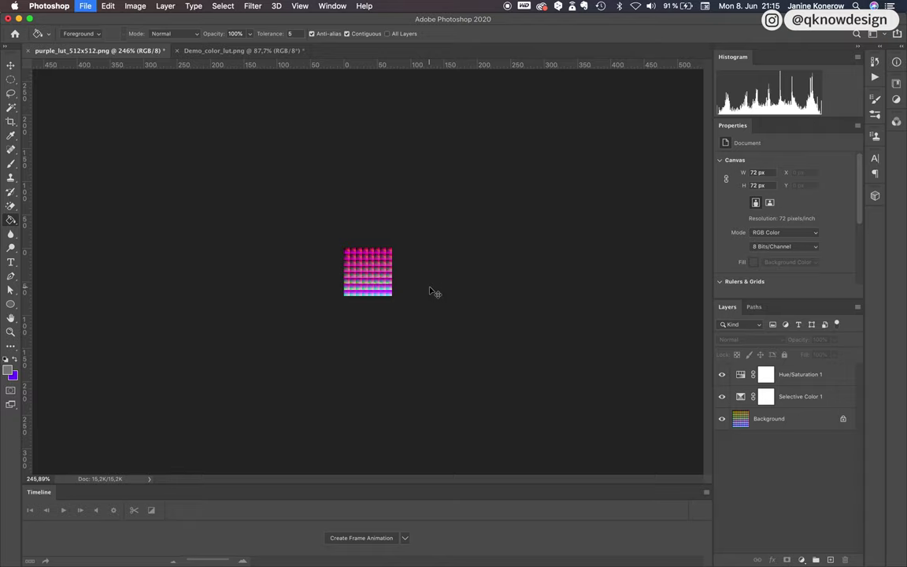
Save the resized LUT as purple_lut_72x72.png and return to Spark AR Studio.
key("super+shift+s")
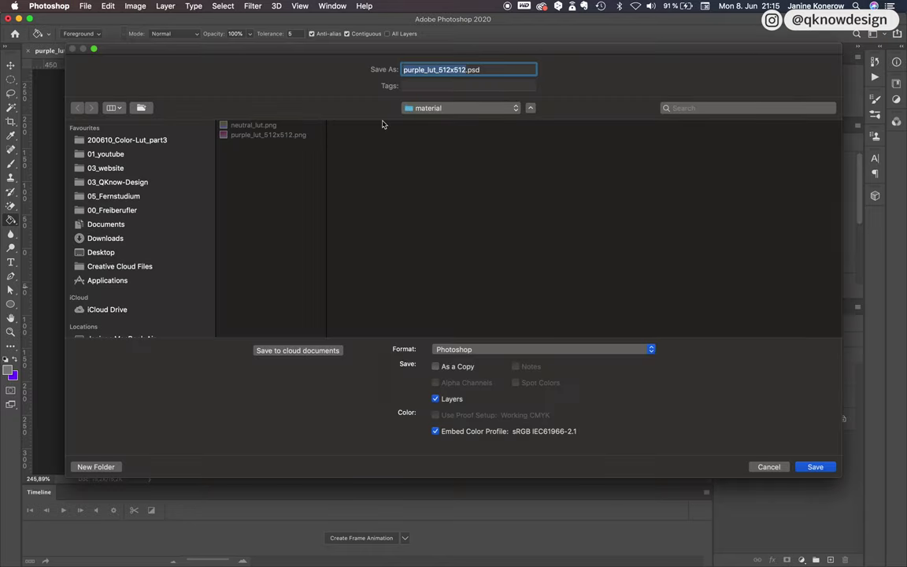
left_click(440, 70)
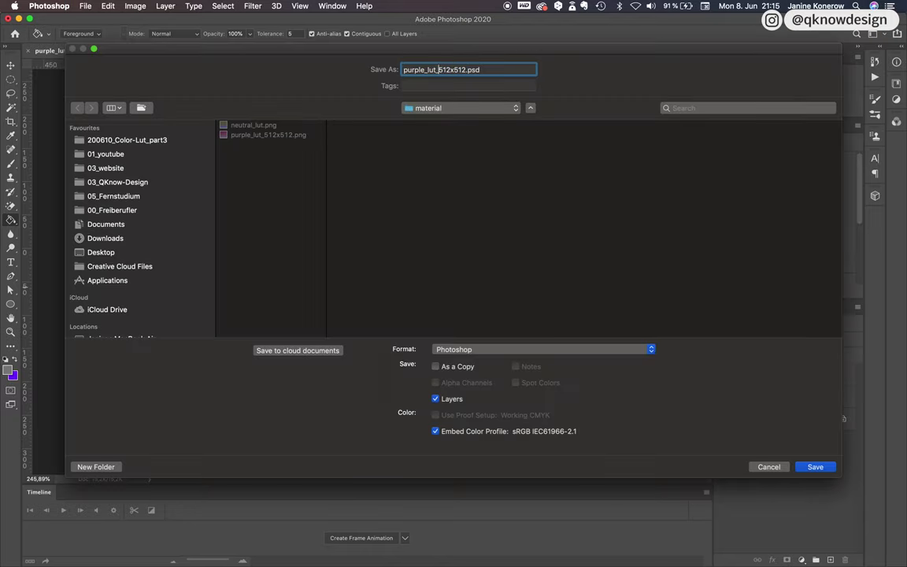
left_click_drag(440, 69, 451, 69)
type("72x72")
left_click(477, 349)
left_click(444, 495)
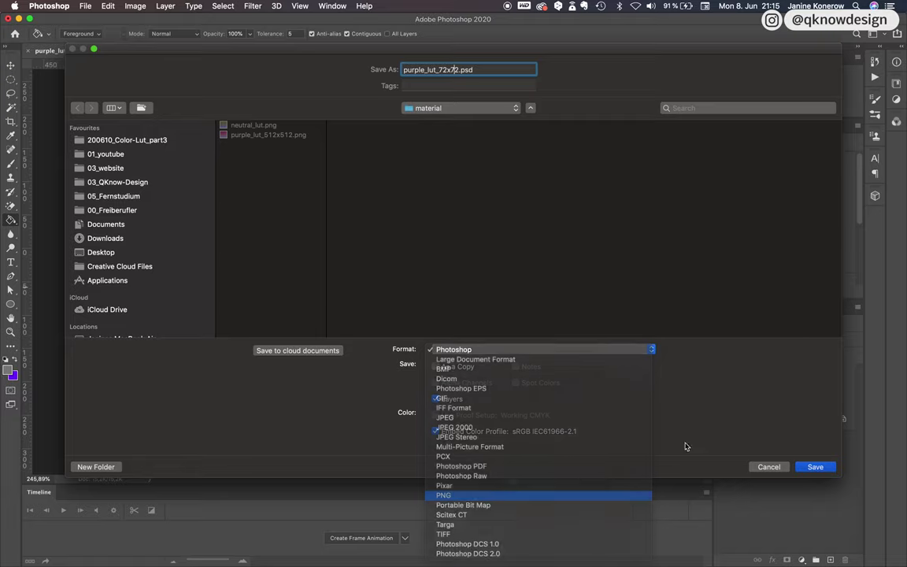
left_click(811, 467)
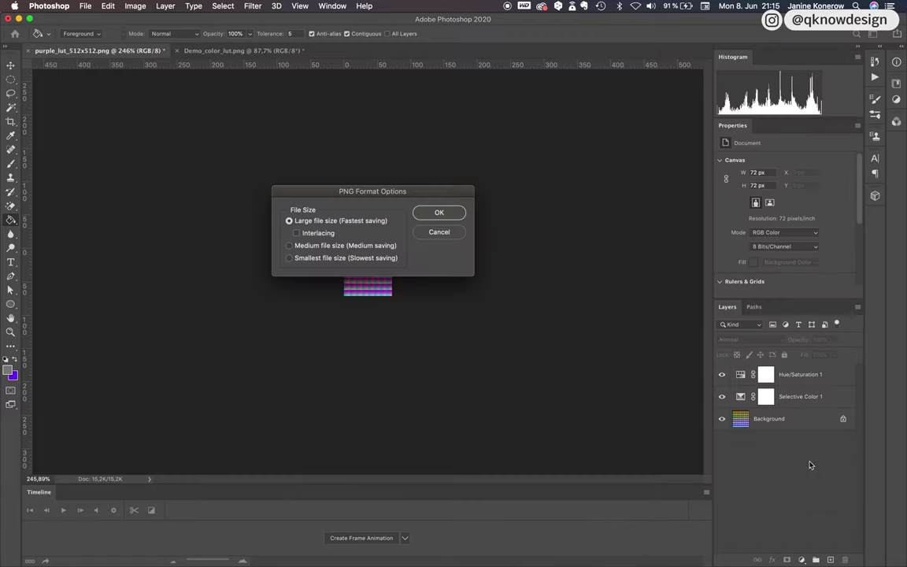
left_click(439, 213)
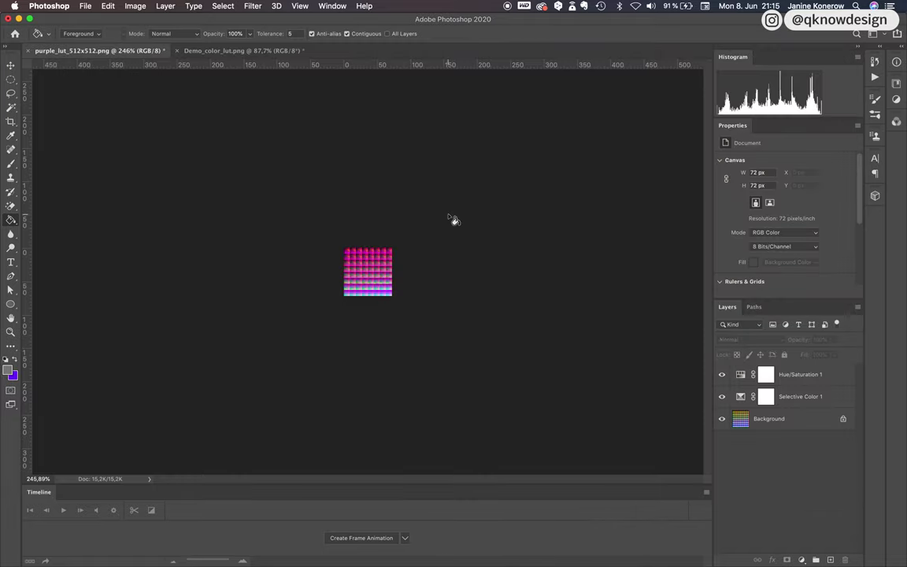
mouse_move(464, 561)
left_click(481, 544)
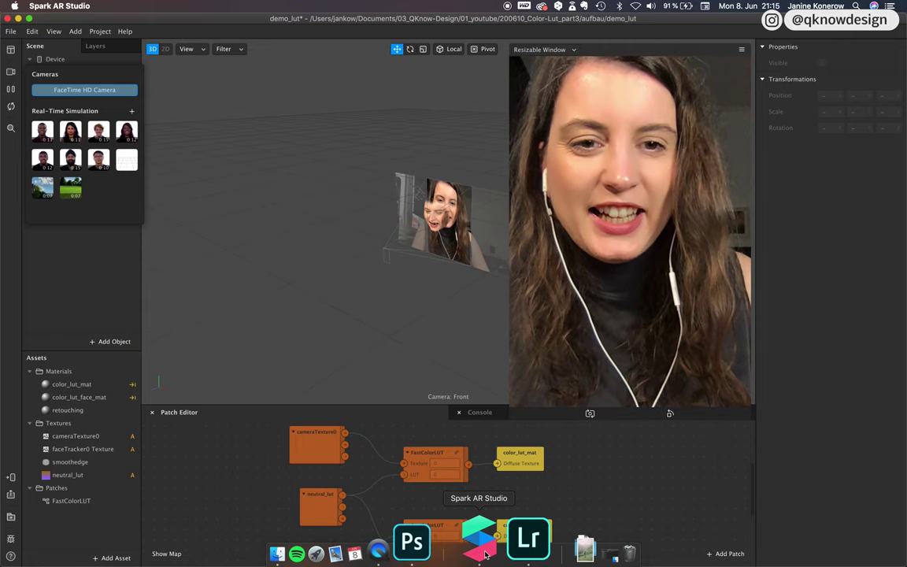
Import purple_lut_72x72.png and purple_lut_512x512.png from the computer as new textures.
left_click(235, 264)
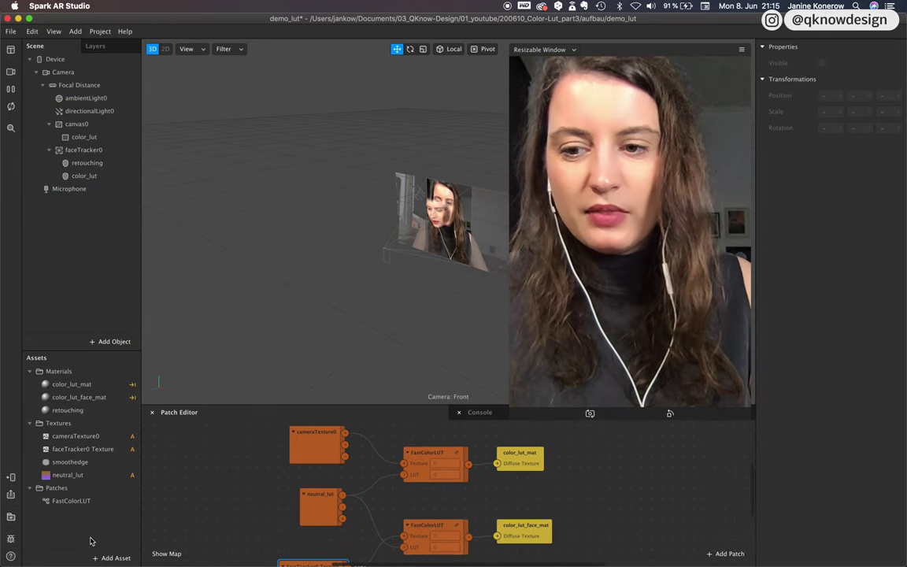
left_click(110, 557)
left_click(178, 394)
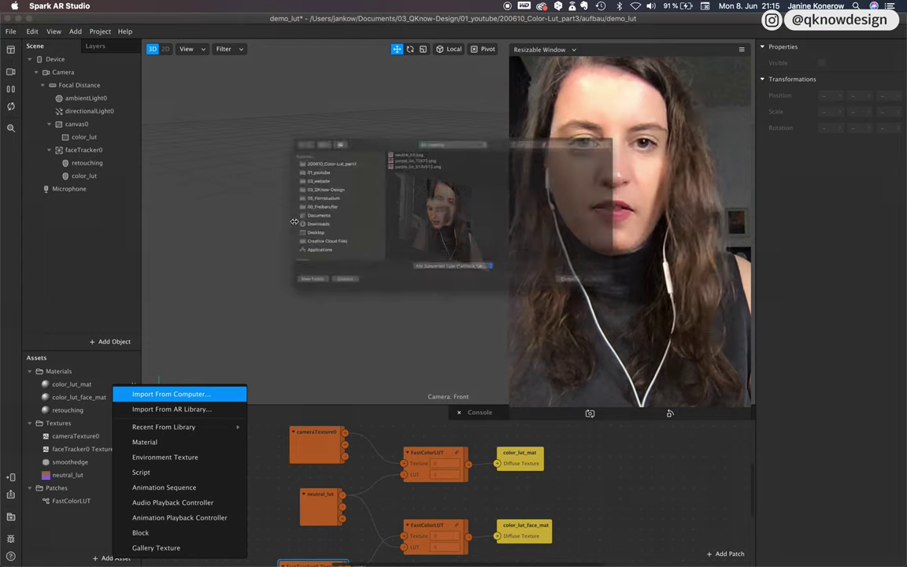
left_click(390, 128)
key("shift+Down")
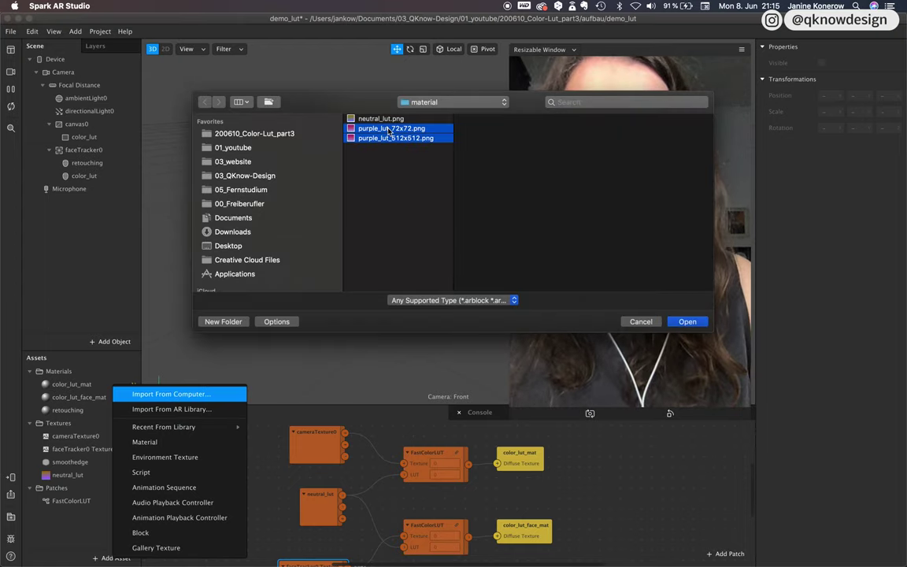
left_click(688, 323)
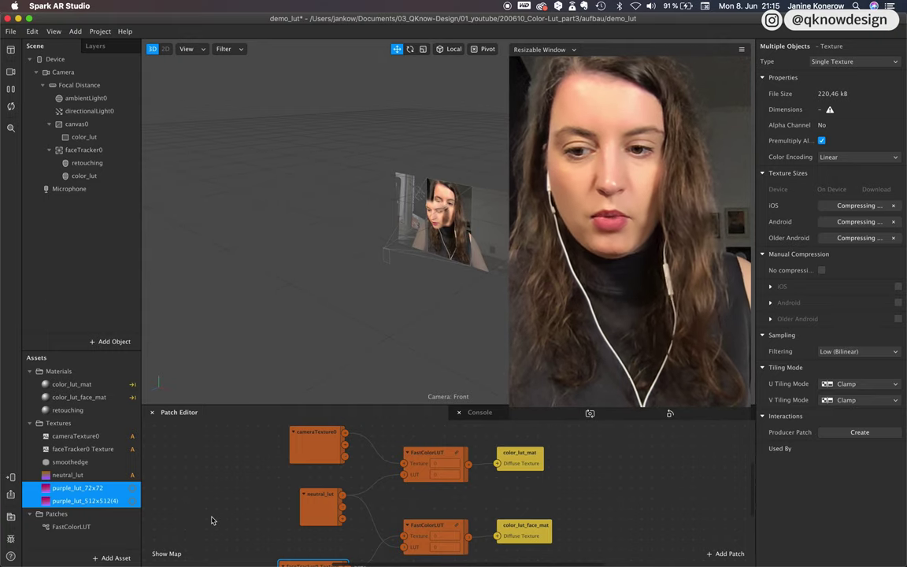
Add the purple_lut_72x72 texture to the Patch Editor and wire it into both FastColorLUT LUT inputs.
scroll(260, 504, "down", 3)
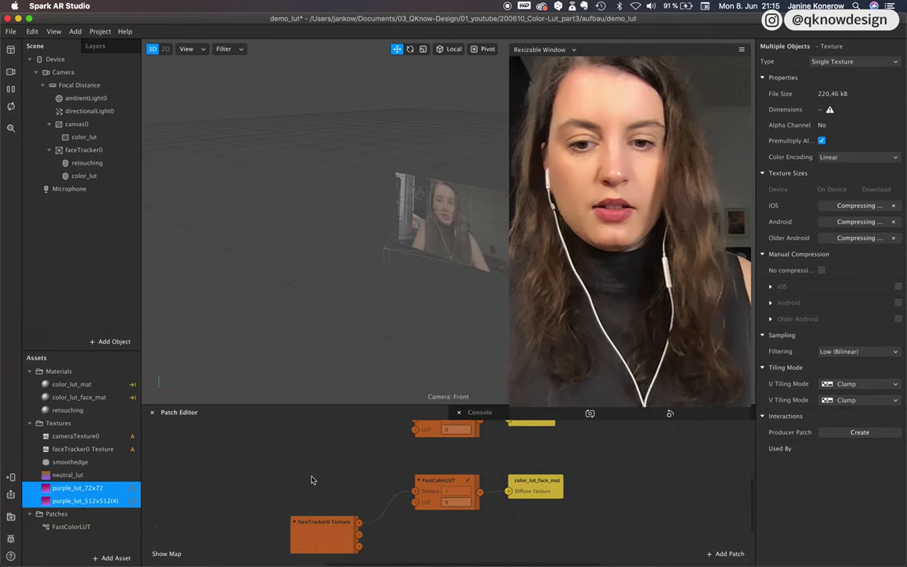
scroll(311, 481, "up", 2)
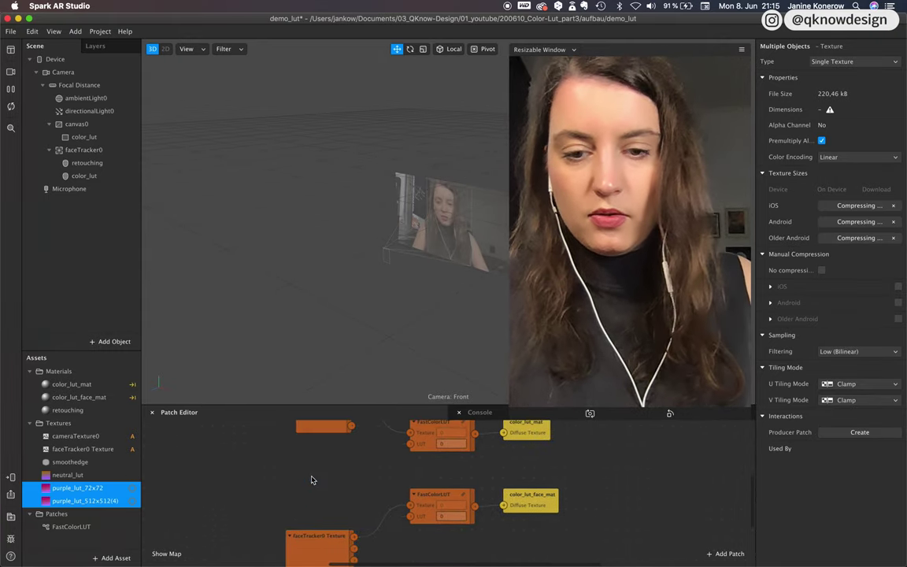
left_click(93, 490)
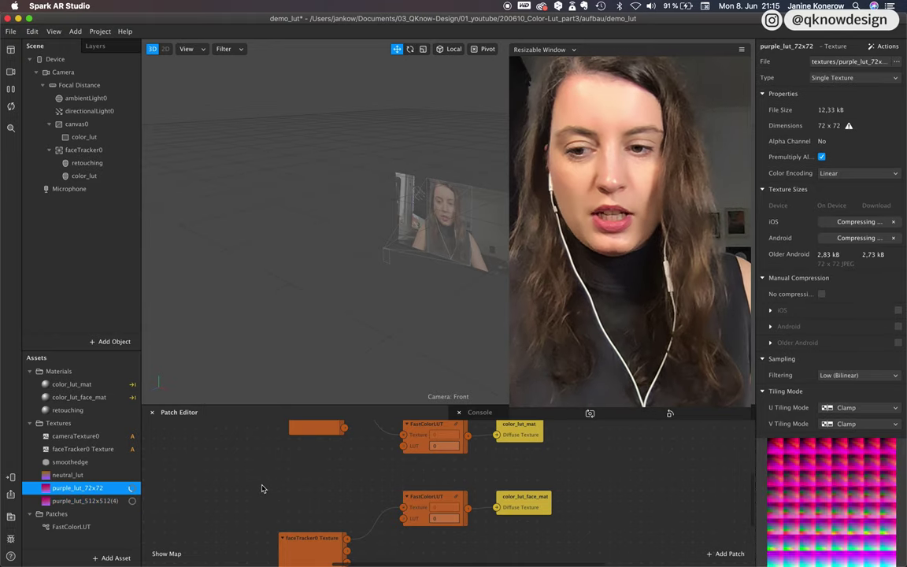
left_click_drag(103, 489, 322, 475)
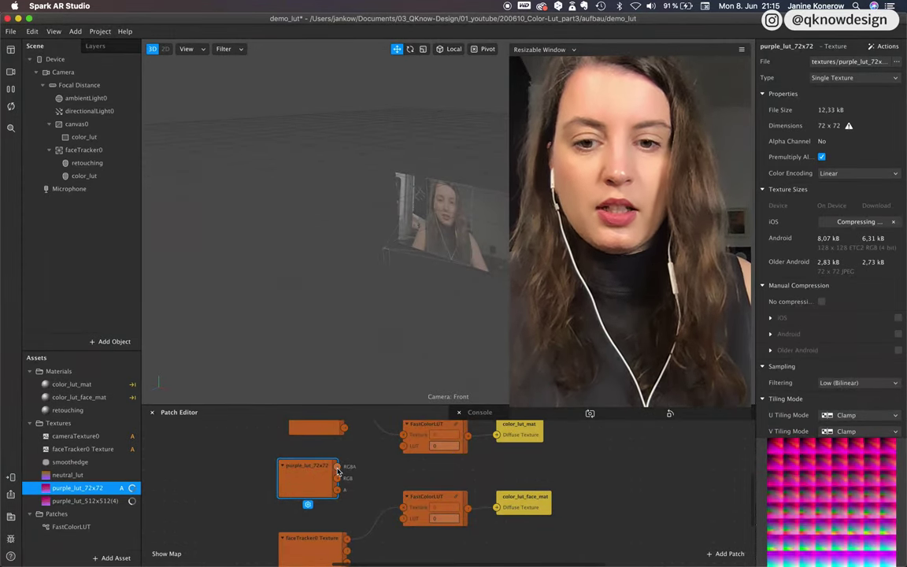
left_click_drag(337, 470, 403, 446)
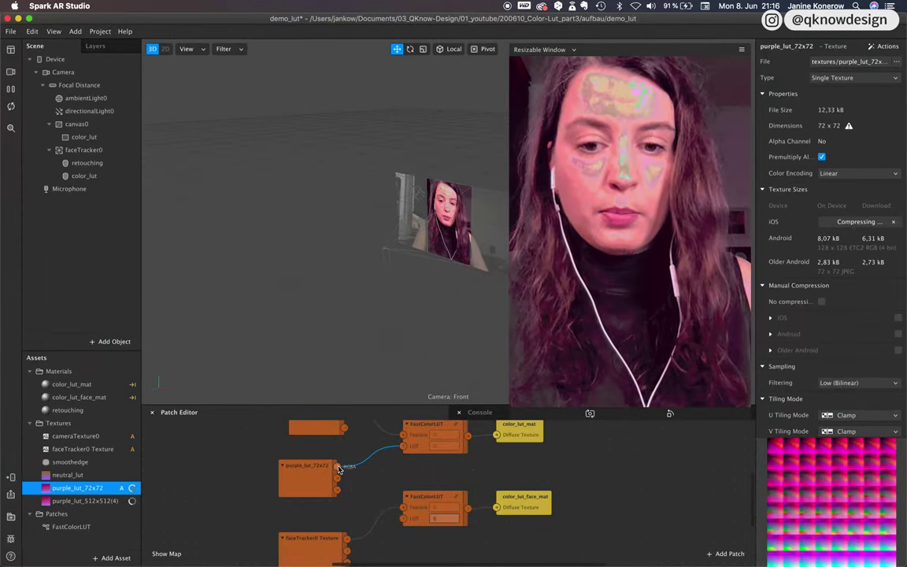
left_click_drag(337, 466, 401, 520)
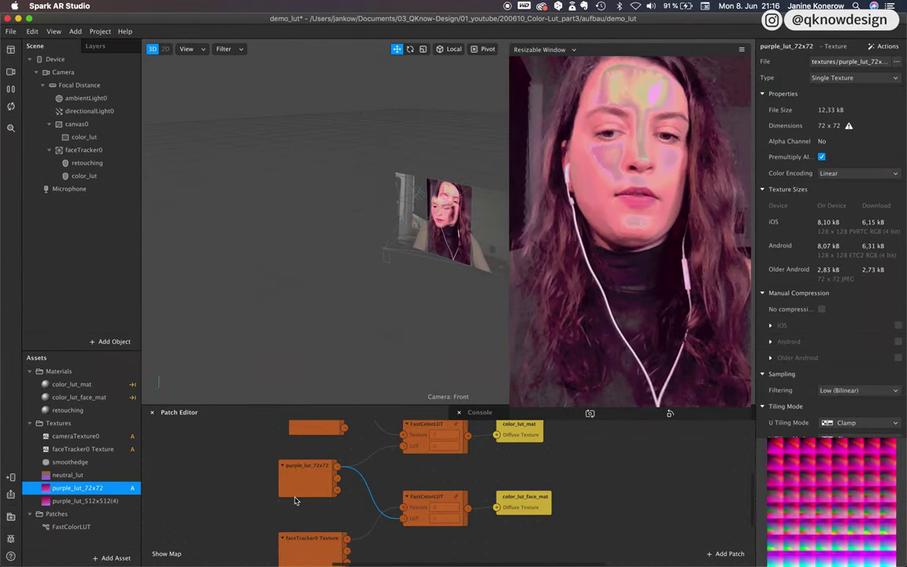
left_click(304, 492)
Swap the 72 px node for purple_lut_512x512(4), wired into both FastColorLUT LUT inputs.
key("BackSpace")
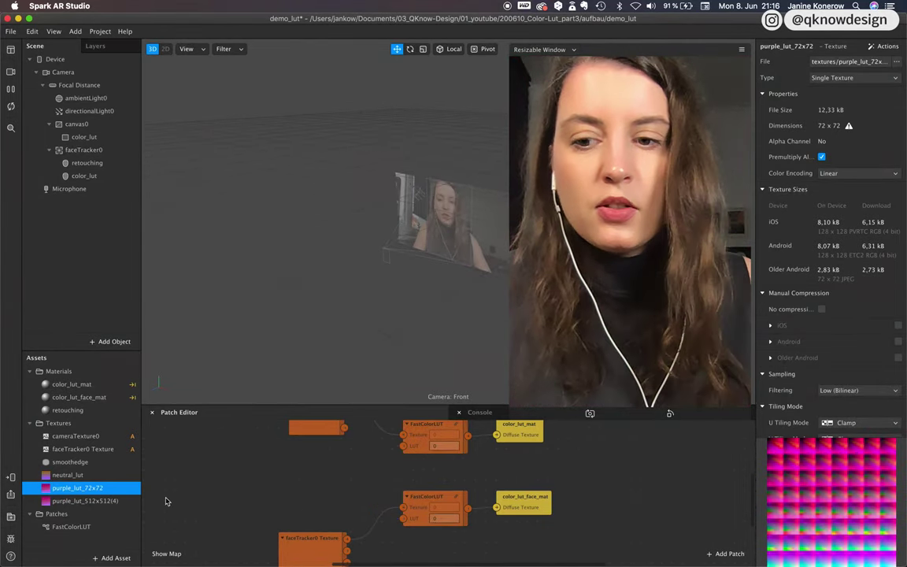
left_click(85, 500)
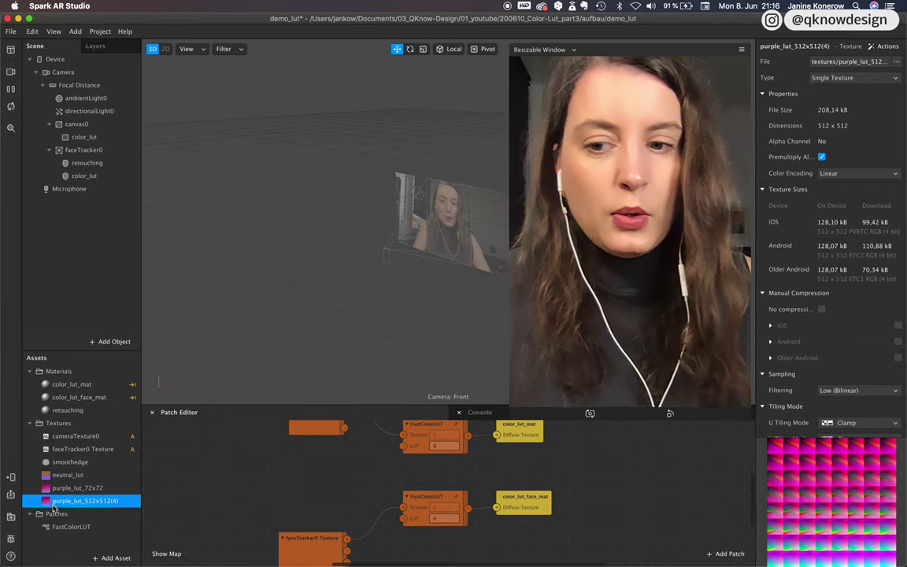
left_click_drag(79, 500, 298, 478)
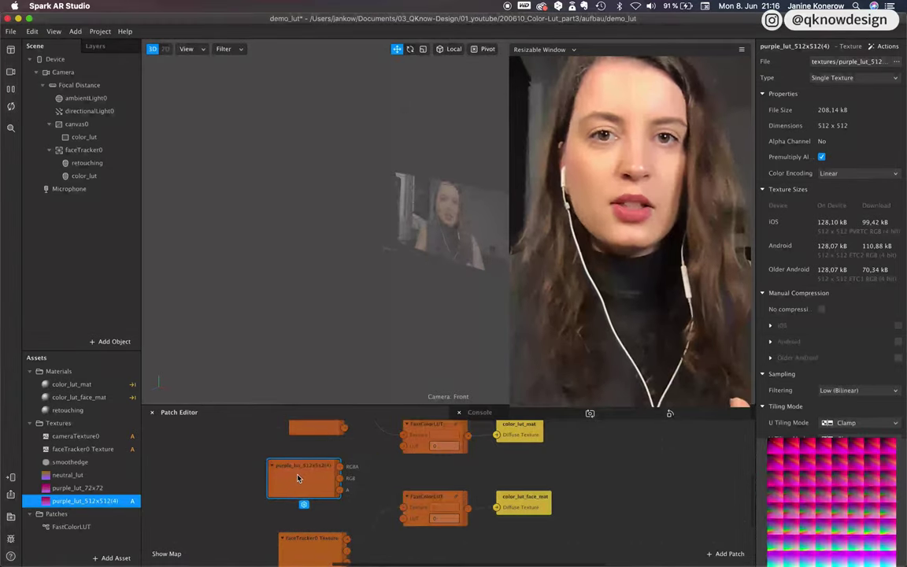
left_click_drag(339, 465, 398, 452)
left_click_drag(341, 467, 403, 520)
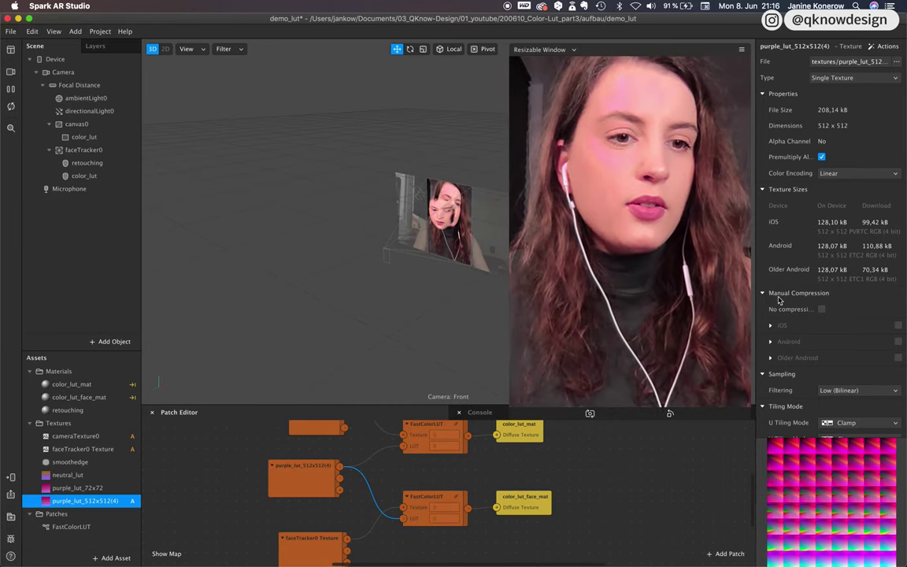
Enable No compression on purple_lut_512x512(4) and set its filtering to None.
left_click(821, 309)
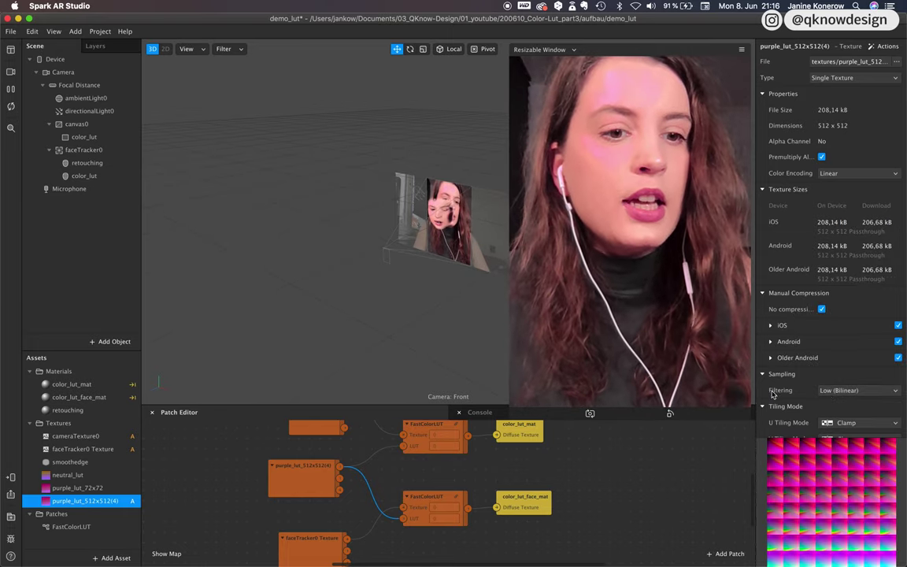
left_click(829, 391)
key("Escape")
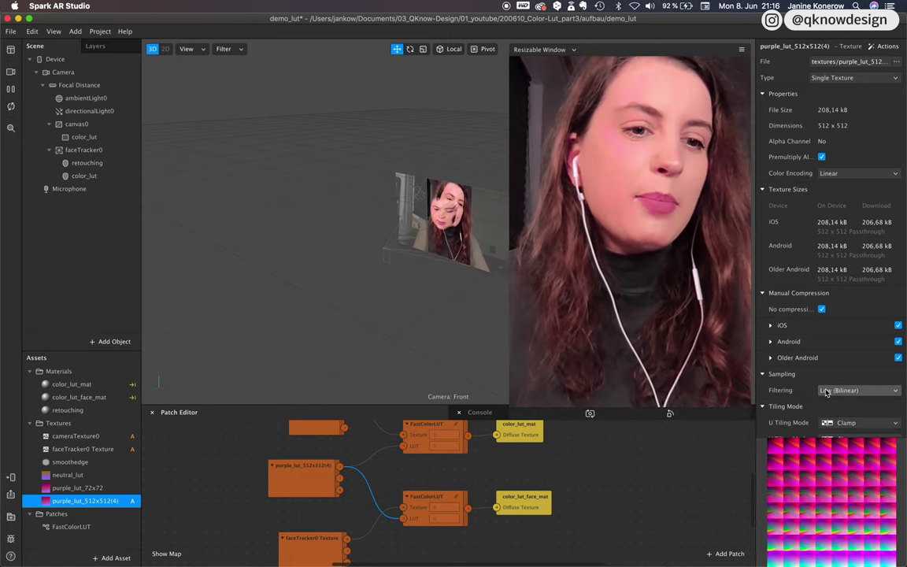
left_click(827, 391)
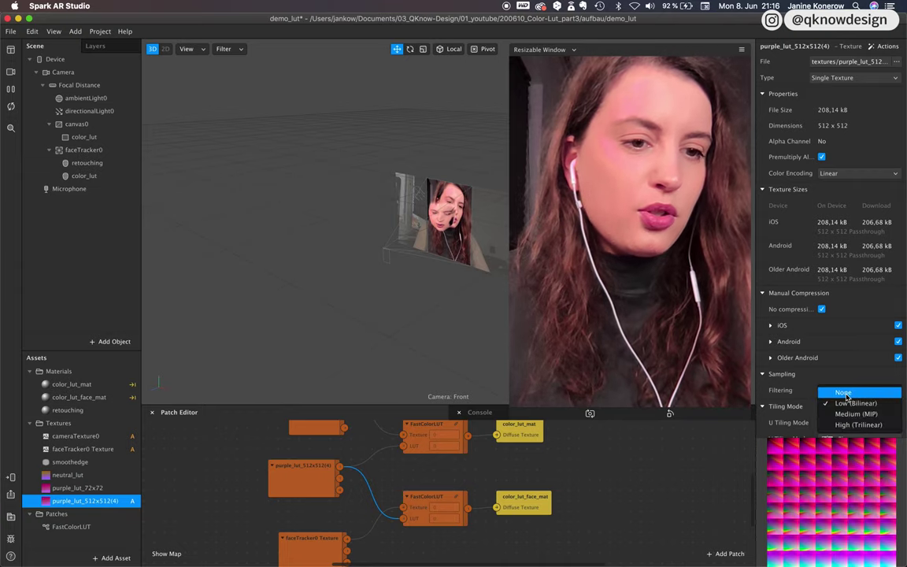
left_click(844, 393)
Try Medium (MIP) and High (Trilinear) filtering, then settle back on None.
left_click(846, 392)
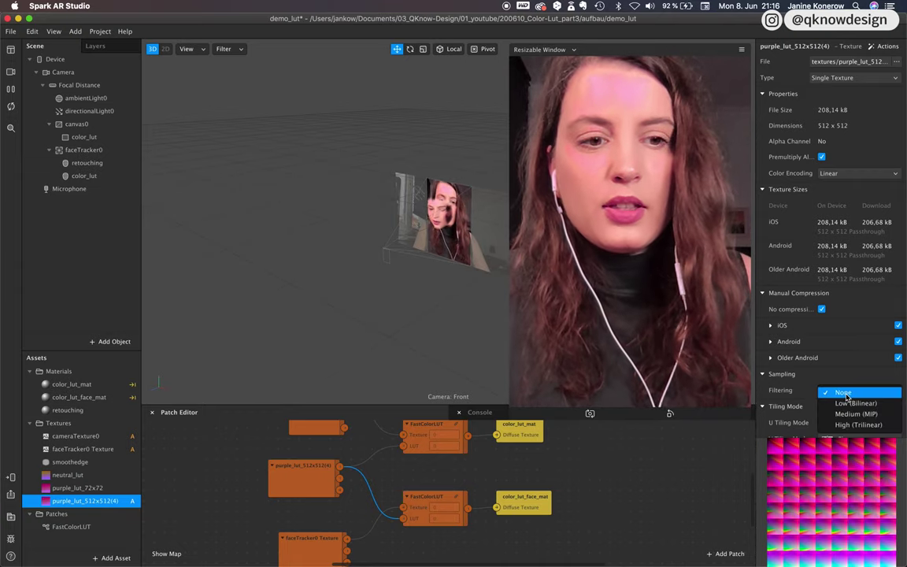
left_click(848, 412)
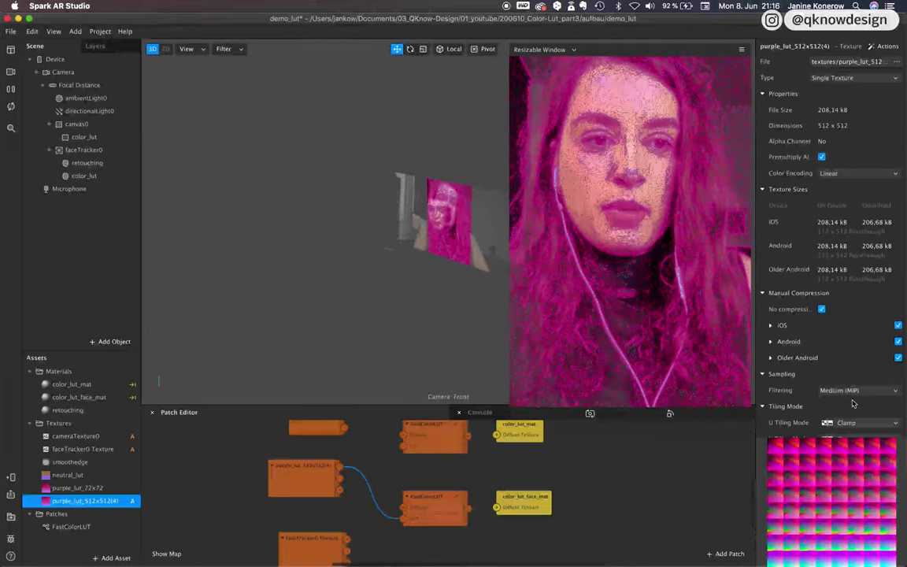
left_click(852, 391)
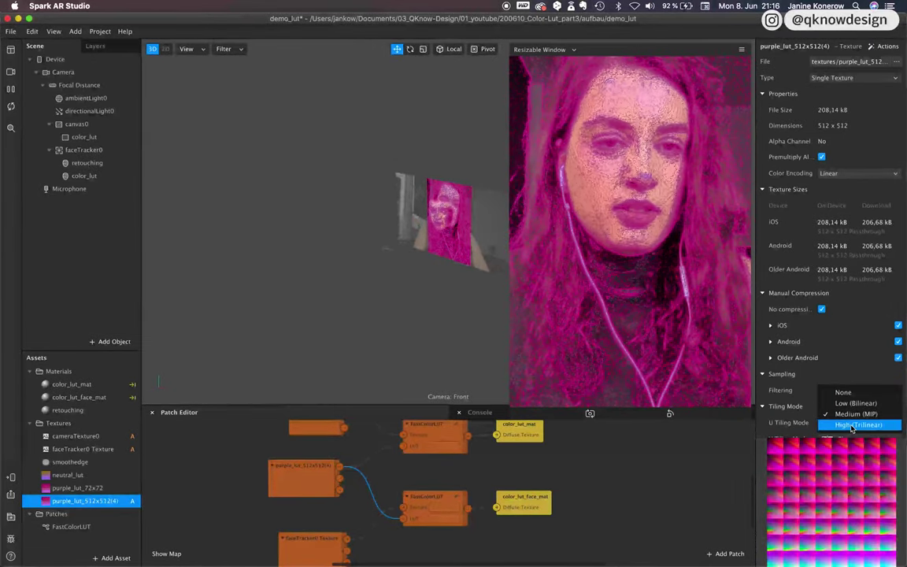
left_click(851, 423)
left_click(852, 391)
left_click(848, 393)
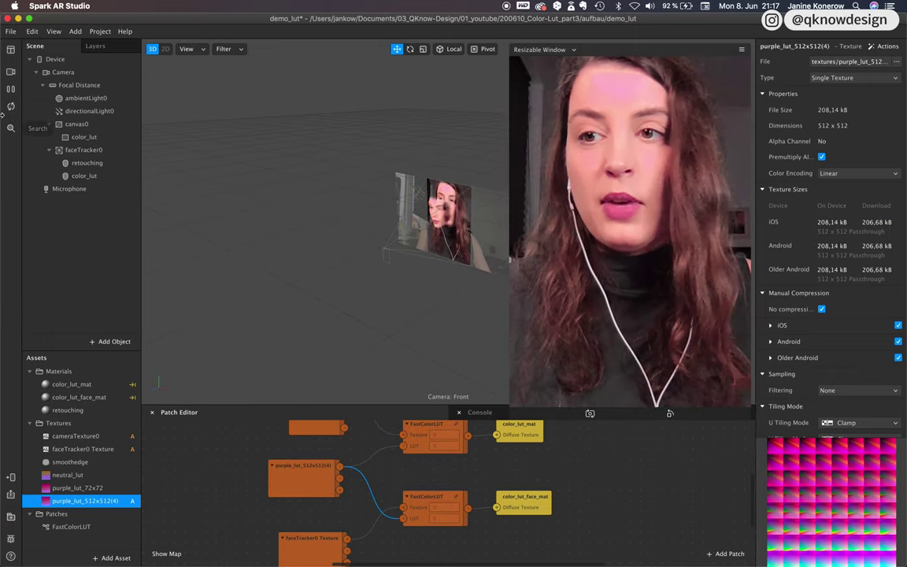
Preview the effect on the green landscape video, then un-maximize Spark AR and move it aside.
left_click(11, 70)
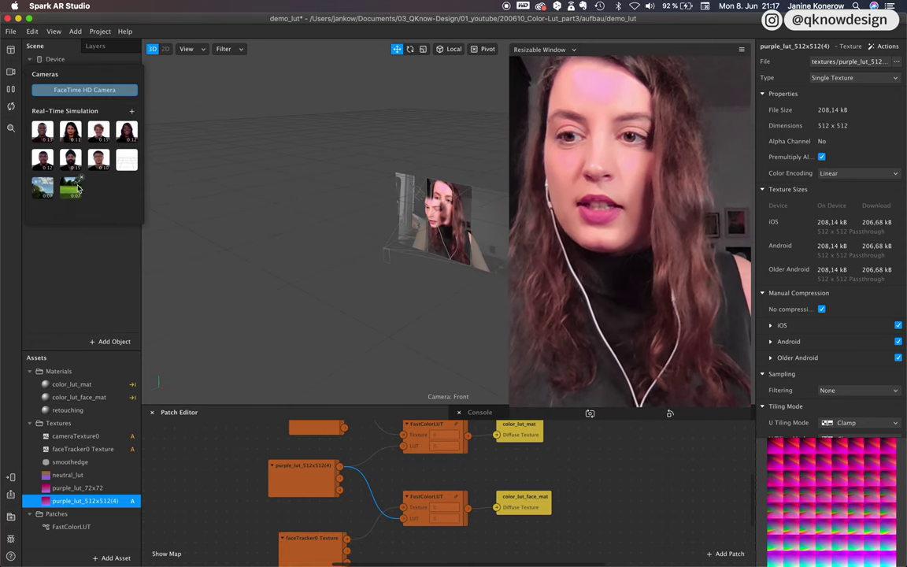
left_click(71, 186)
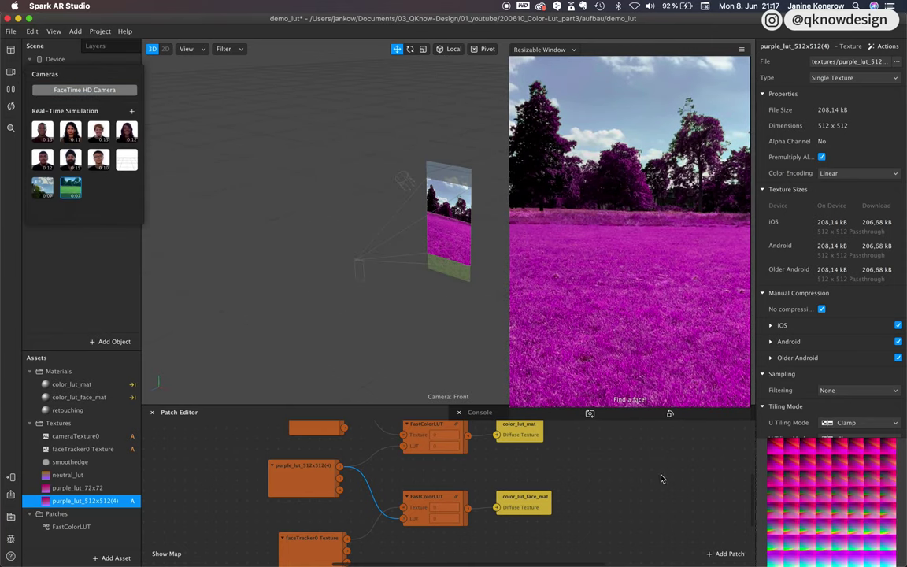
left_click(29, 17)
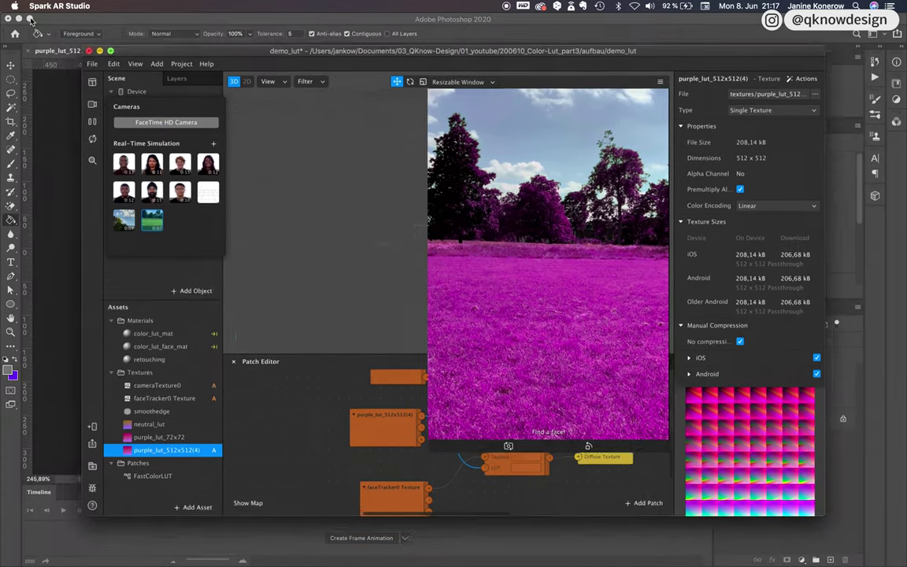
left_click_drag(613, 65, 399, 49)
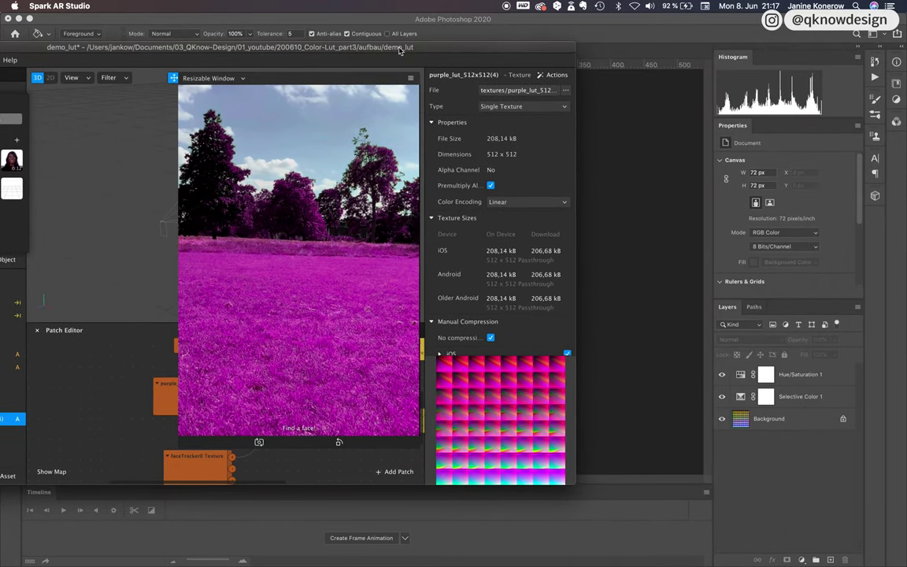
In Demo_color_lut.png, hide Layer 2 so the purple landscape shows.
left_click(559, 25)
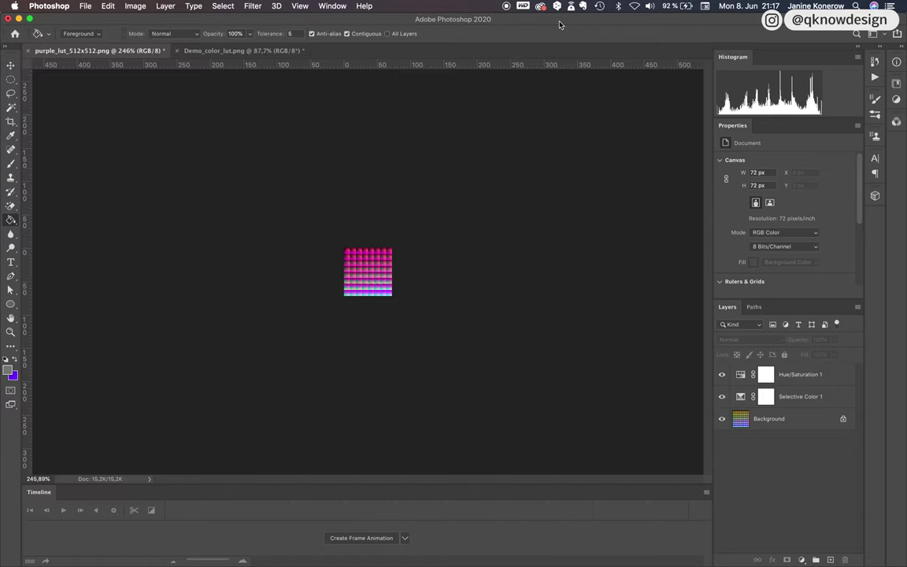
left_click(266, 54)
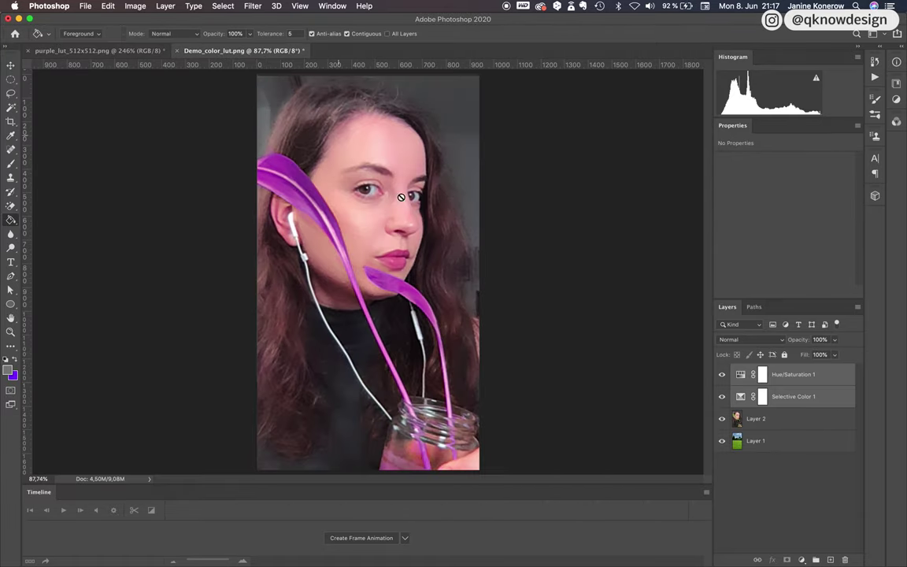
left_click(722, 419)
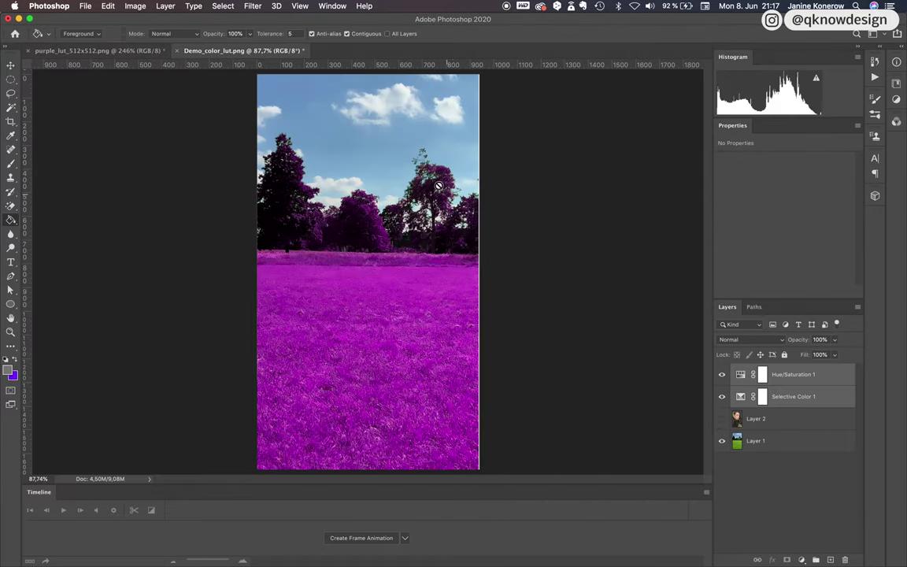
Resize and place the Spark AR window beside the Photoshop image for comparison.
left_click_drag(441, 19, 564, 19)
left_click(110, 269)
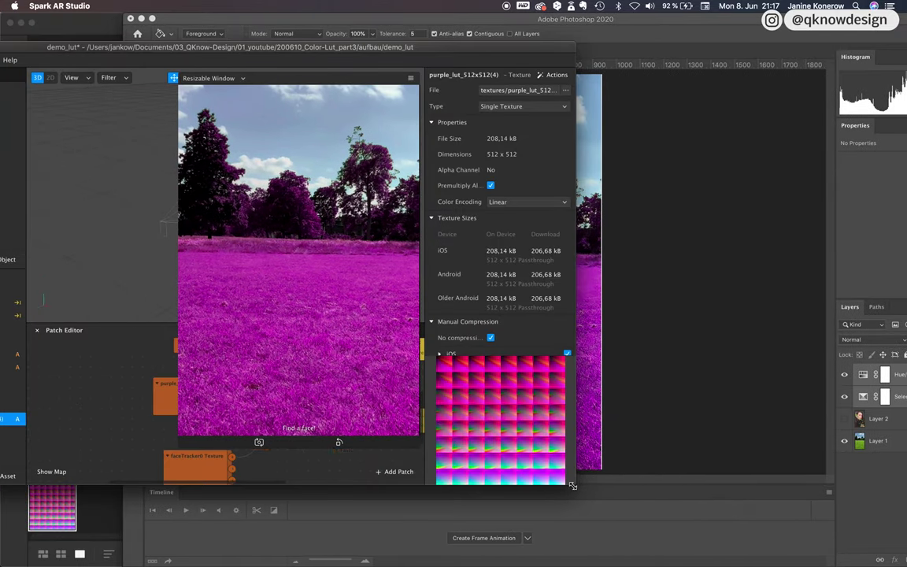
left_click_drag(579, 485, 419, 533)
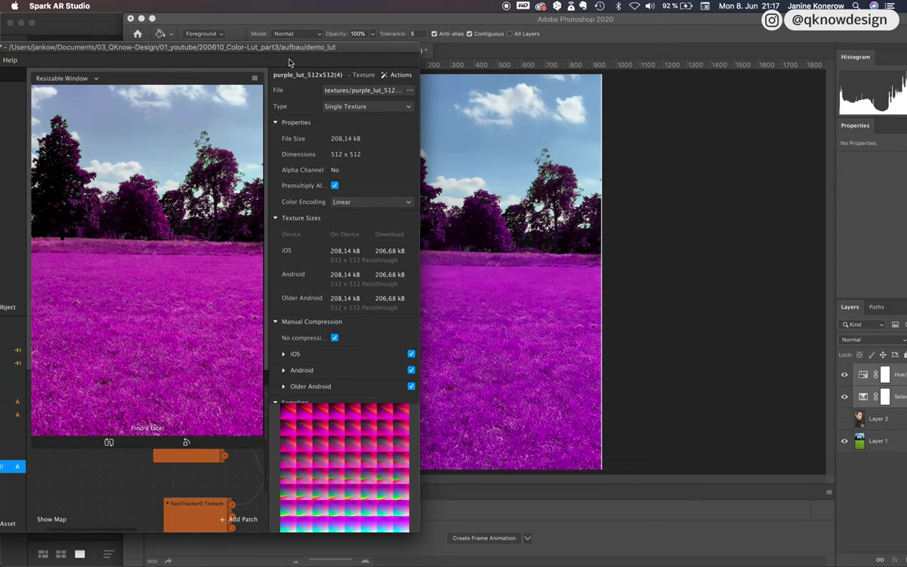
left_click_drag(262, 50, 444, 27)
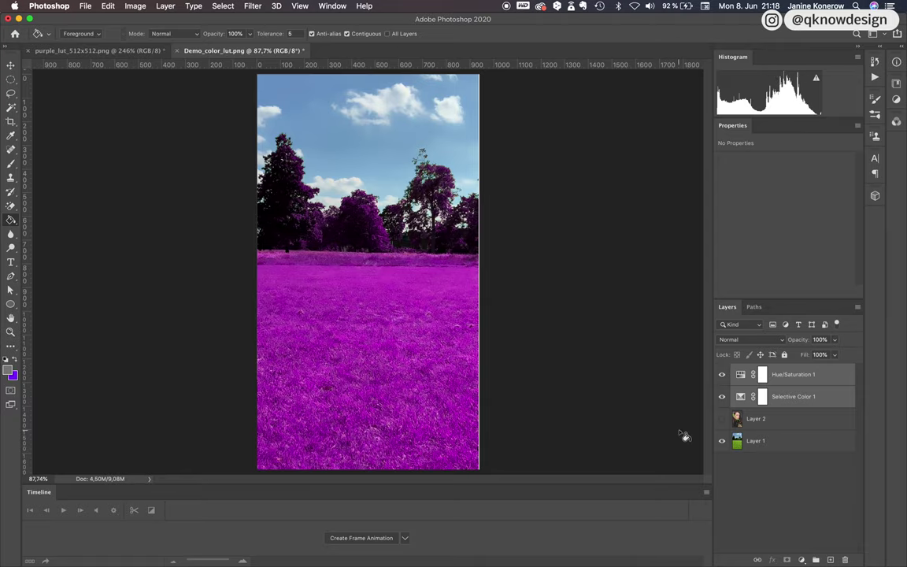
Show Layer 2 again, undo the purple LUT back to 512×512, and return to Spark AR Studio.
left_click(722, 419)
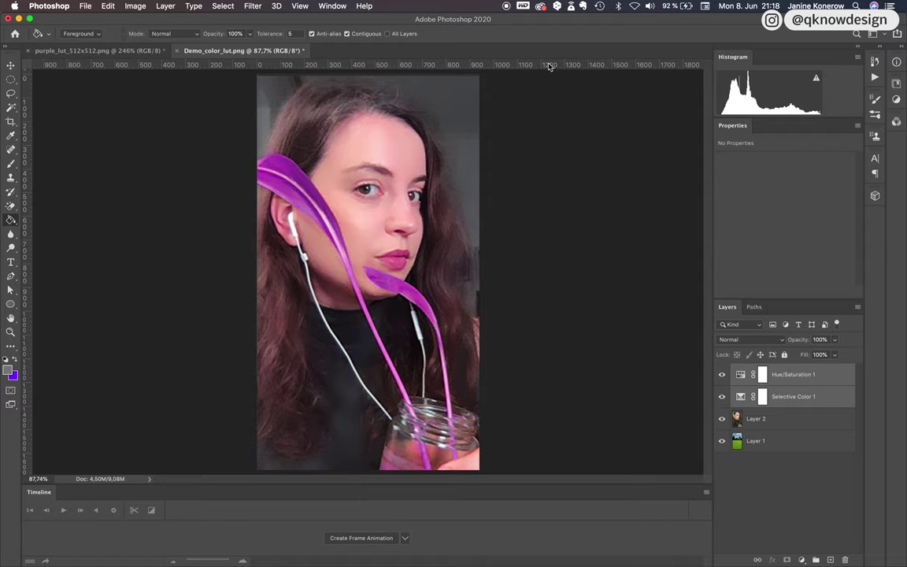
left_click(154, 54)
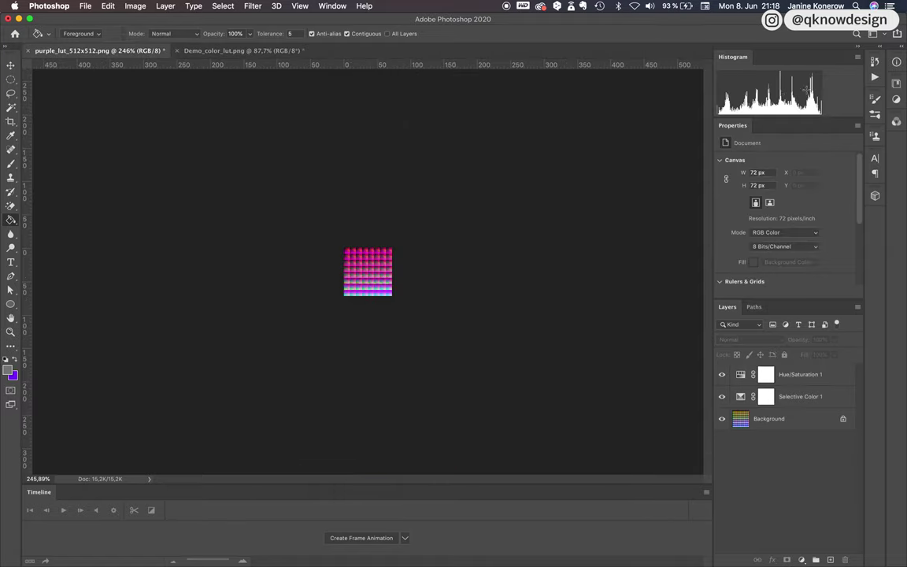
key("super+z")
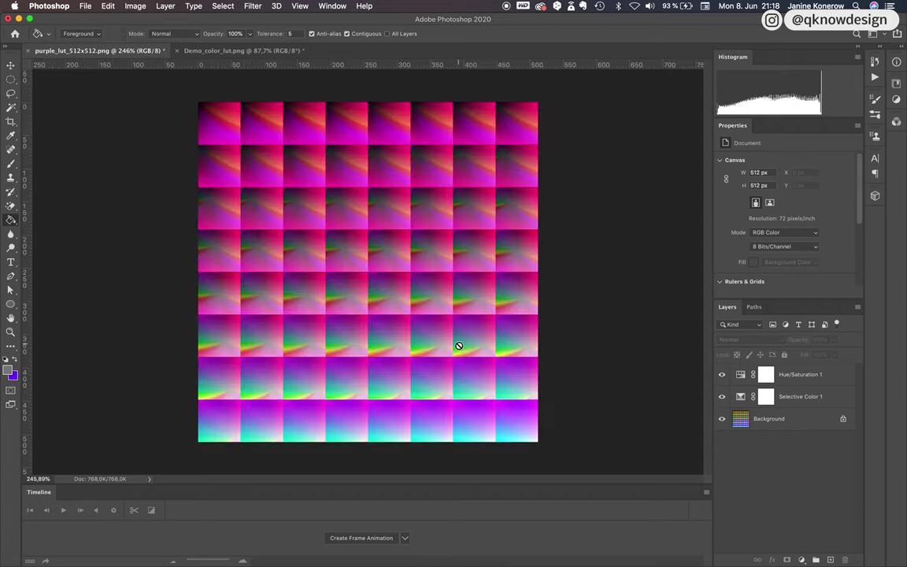
left_click(224, 49)
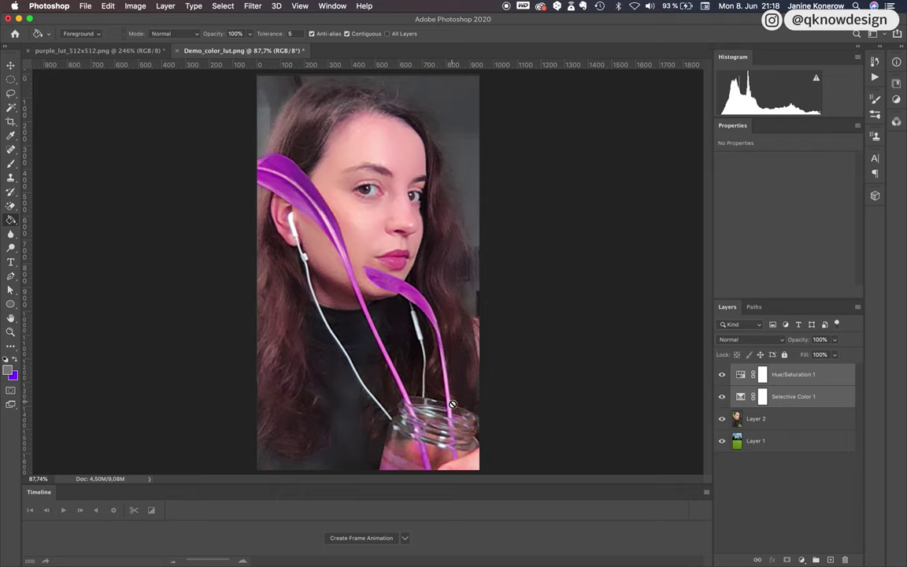
left_click(482, 551)
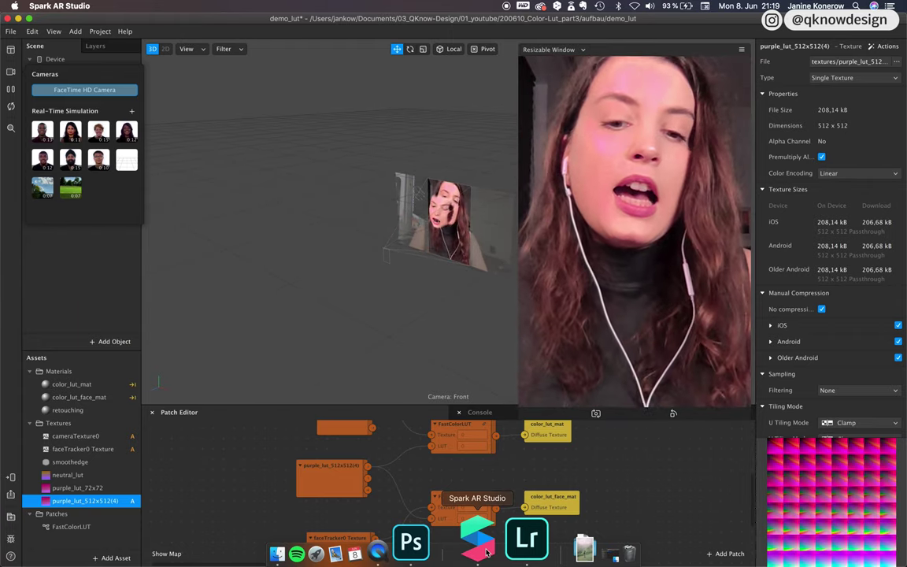
Dismiss the Cameras/Real-Time Simulation popup so the Scene panel shows again.
left_click(487, 551)
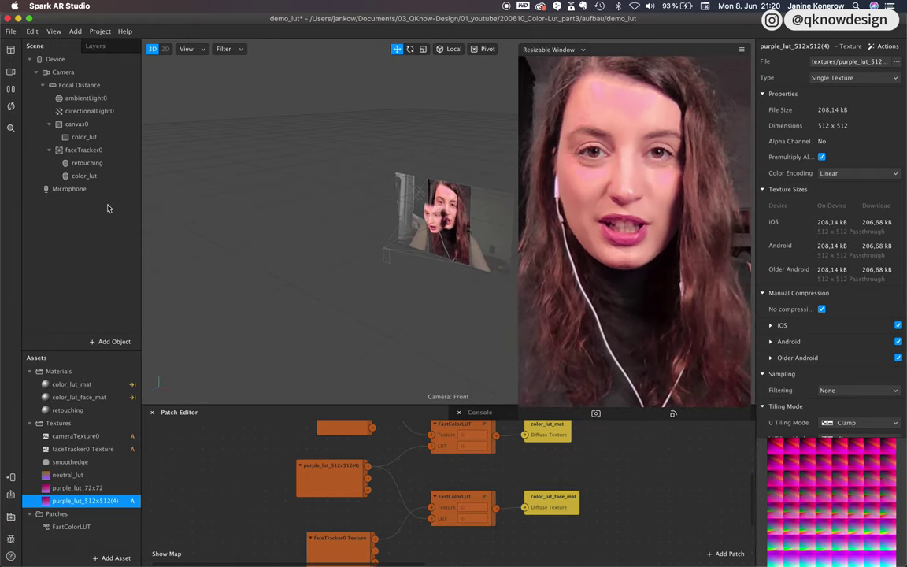